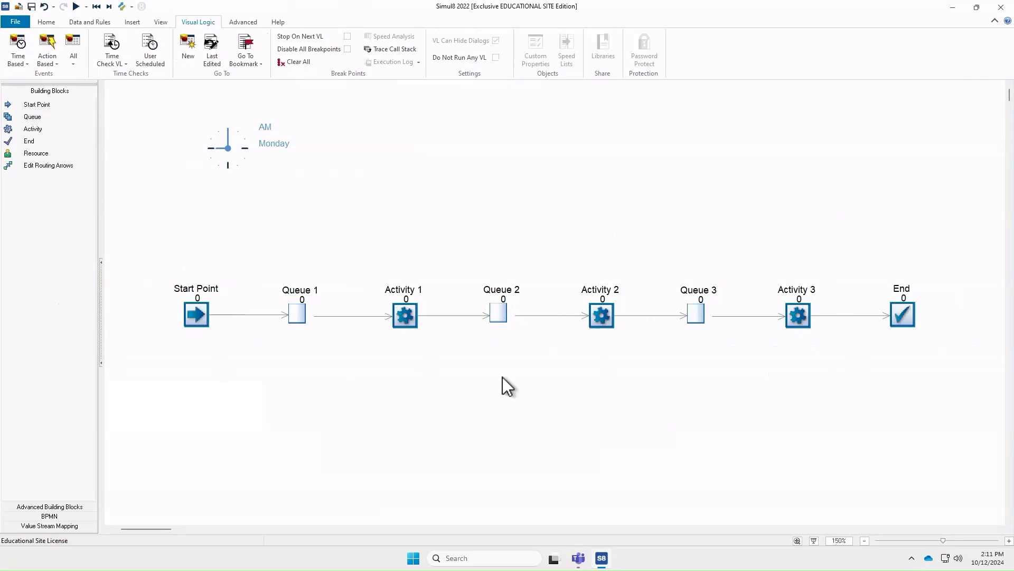
Create a new global spreadsheet variable named ss_timing
{"action": "left_click", "coordinate": [90, 22]}
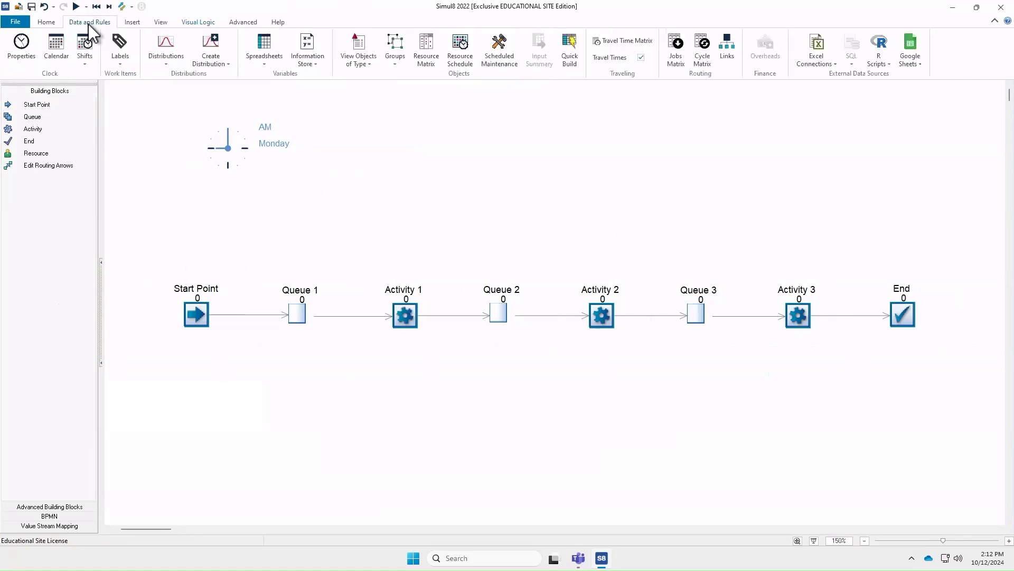
{"action": "left_click", "coordinate": [265, 53]}
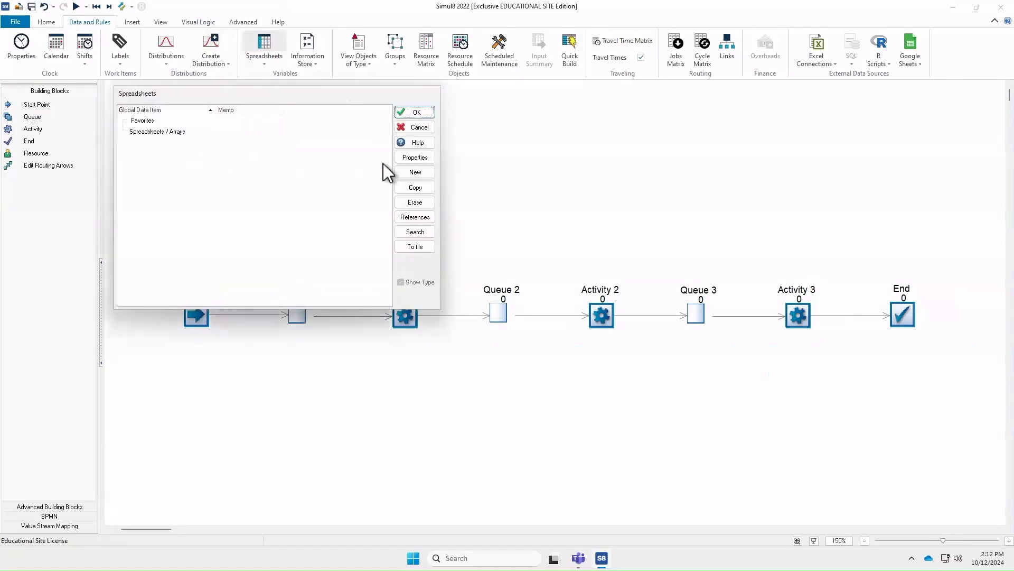
{"action": "left_click", "coordinate": [416, 173]}
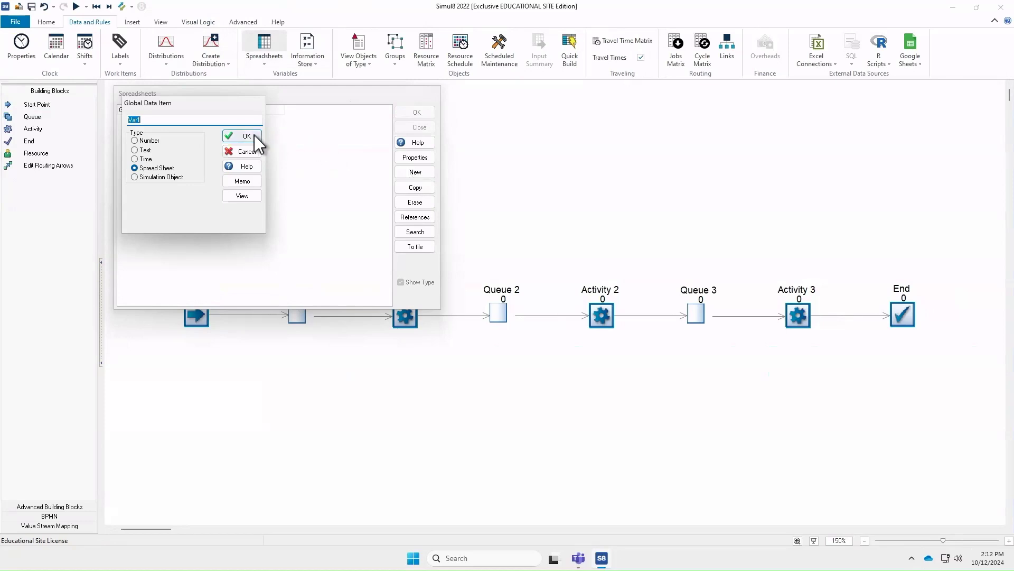
{"action": "type", "text": "ss_timing"}
{"action": "left_click", "coordinate": [249, 138]}
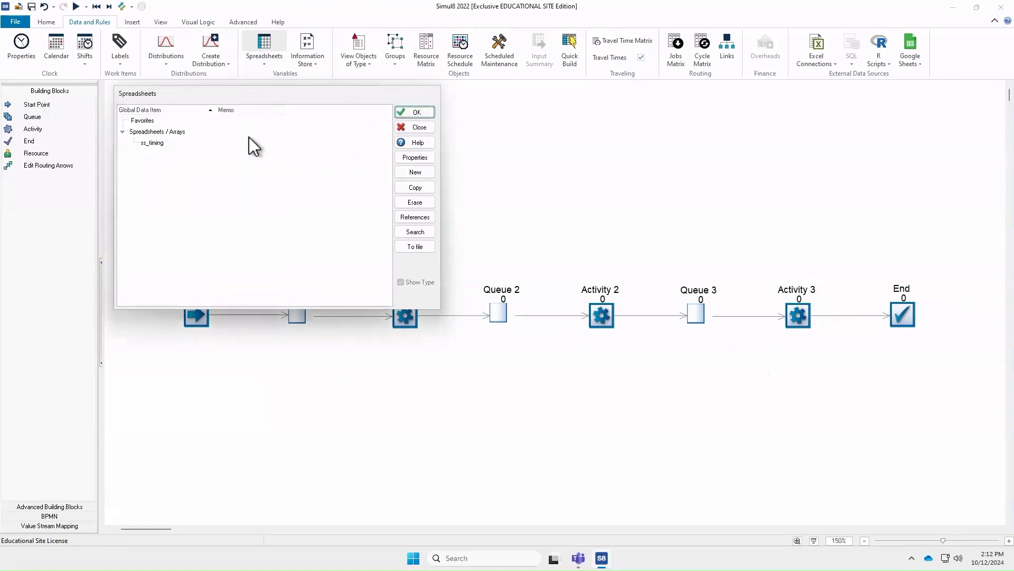
{"action": "left_click", "coordinate": [414, 112]}
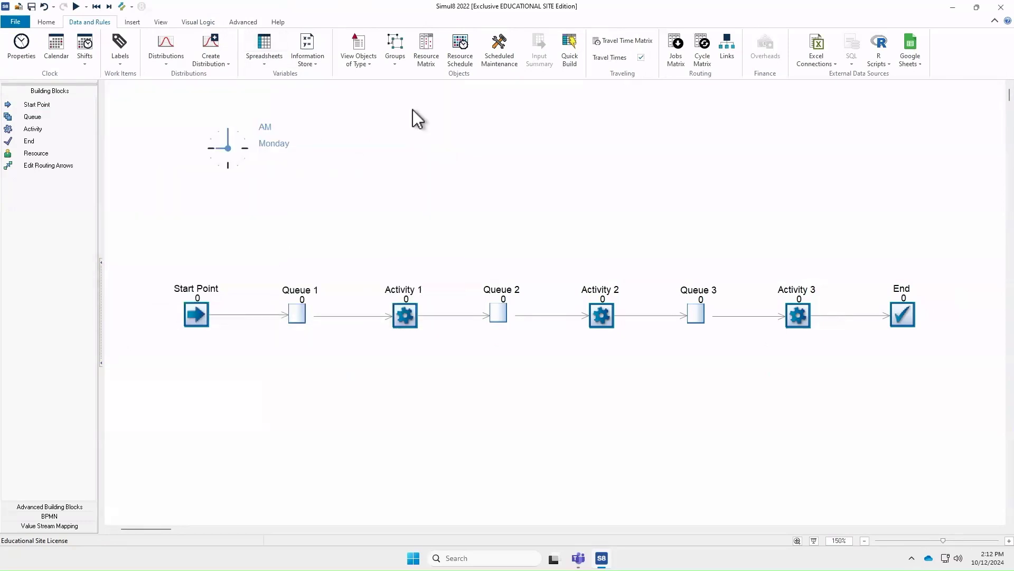
Open the ss_timing spreadsheet and enter the Product 1 times 20, 30 and 45 in cells A1 to C1
{"action": "left_click", "coordinate": [265, 62]}
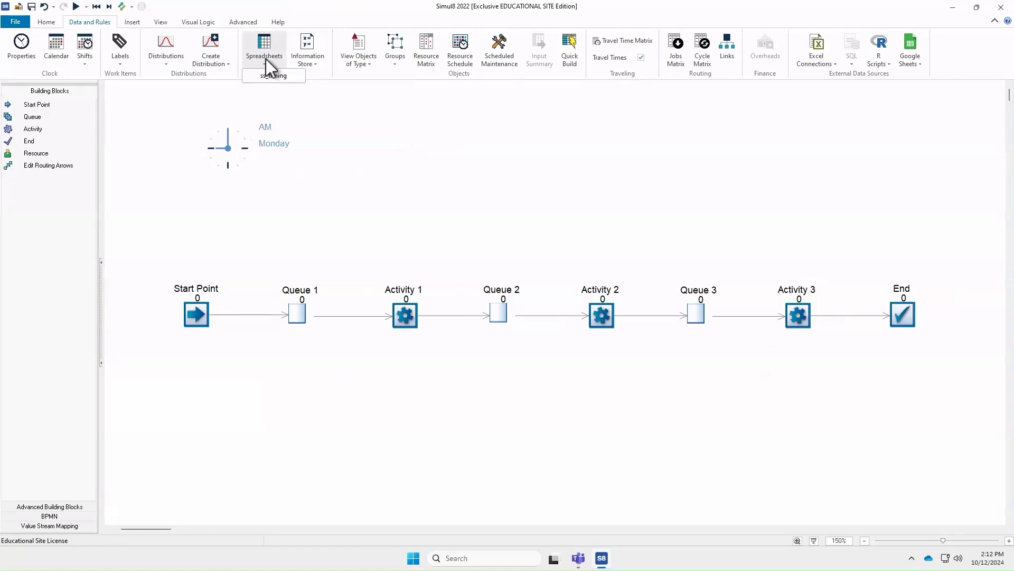
{"action": "left_click", "coordinate": [285, 78]}
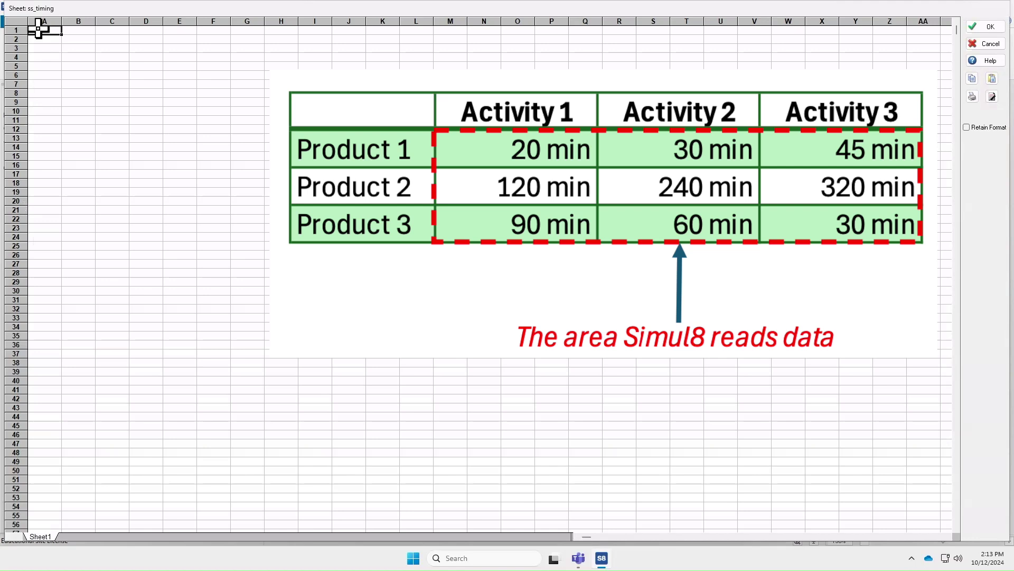
{"action": "type", "text": "20"}
{"action": "key", "text": "Tab"}
{"action": "type", "text": "30"}
{"action": "key", "text": "Tab"}
{"action": "type", "text": "45"}
{"action": "key", "text": "Return"}
Enter the Product 2 times 120, 240 and 320 in cells A2 to C2
{"action": "left_click", "coordinate": [45, 41]}
{"action": "type", "text": "120"}
{"action": "key", "text": "Tab"}
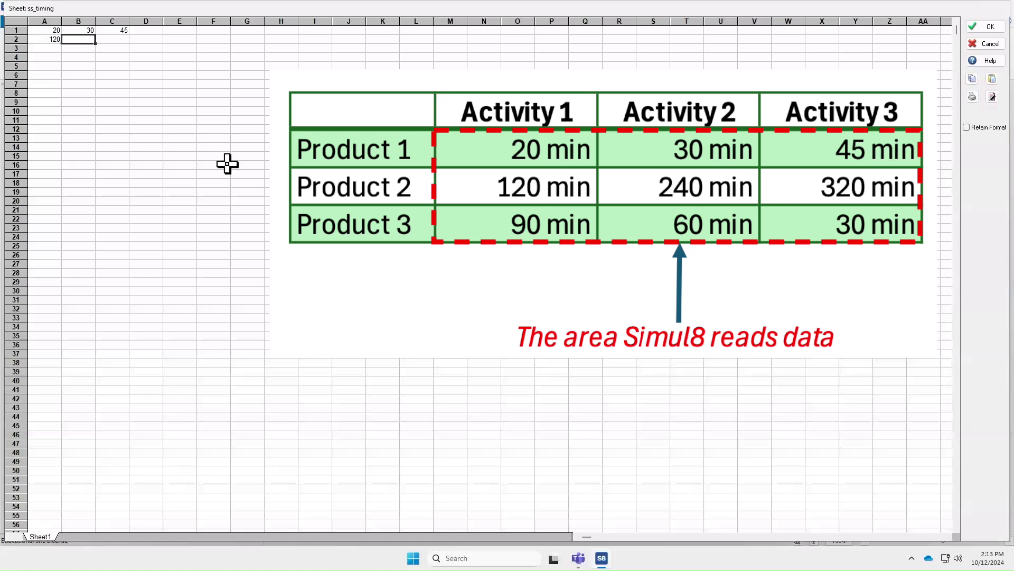
{"action": "type", "text": "240"}
{"action": "key", "text": "Tab"}
{"action": "type", "text": "320"}
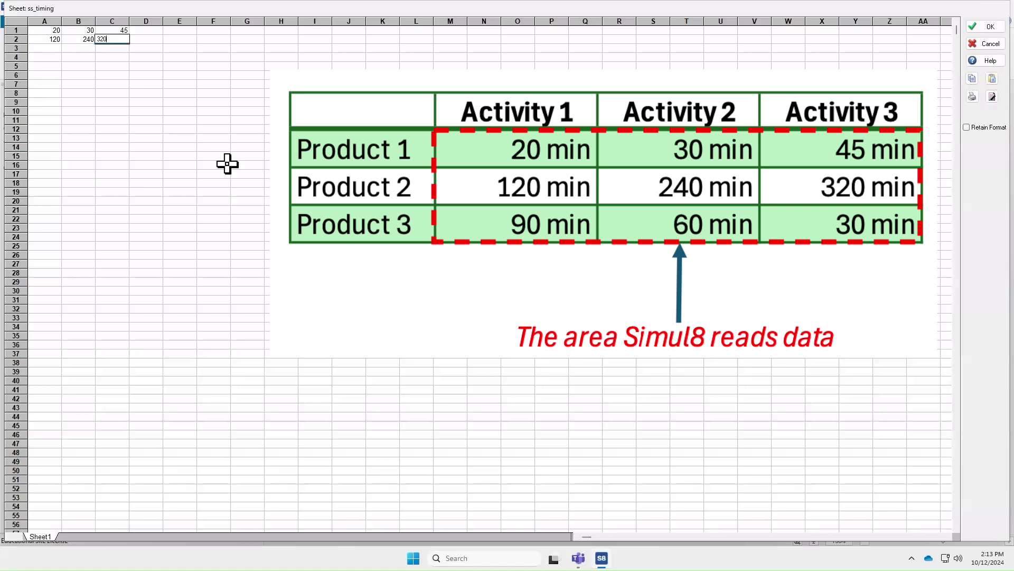
{"action": "key", "text": "Return"}
Enter the Product 3 times 90, 60 and 30 in cells A3 to C3 and save the spreadsheet
{"action": "left_click", "coordinate": [51, 48]}
{"action": "type", "text": "90"}
{"action": "key", "text": "Tab"}
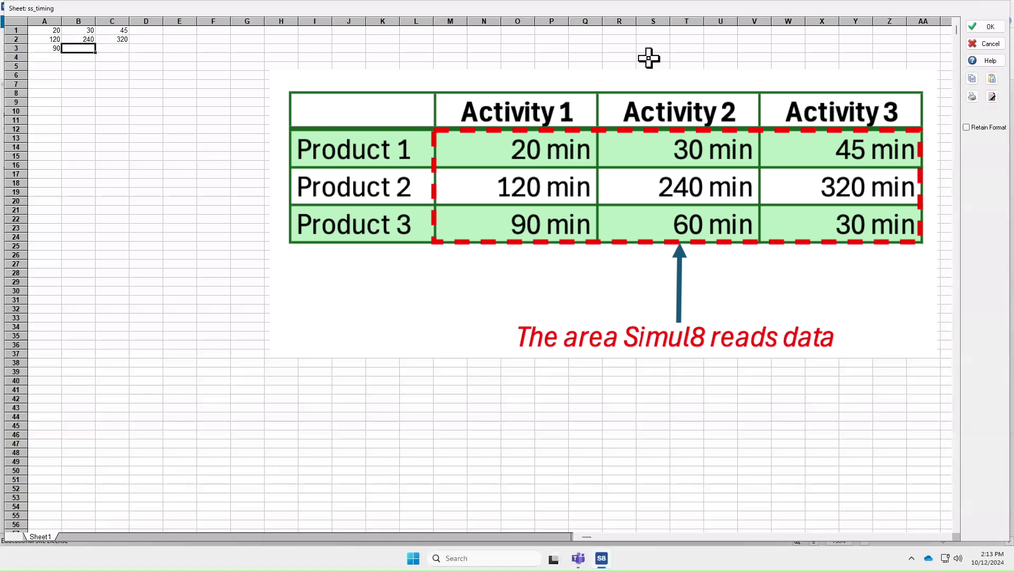
{"action": "type", "text": "60"}
{"action": "key", "text": "Tab"}
{"action": "type", "text": "30"}
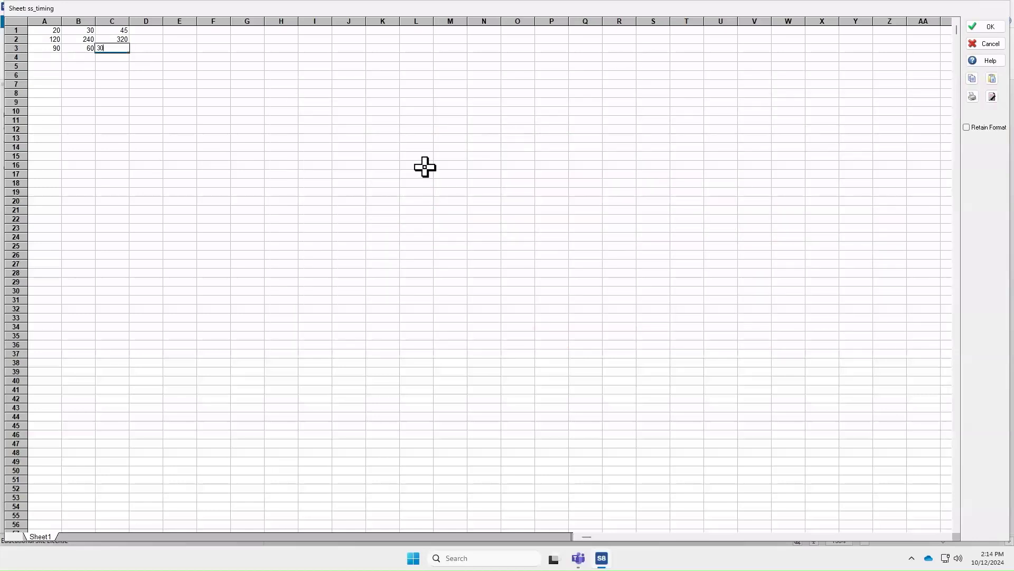
{"action": "left_click", "coordinate": [426, 165]}
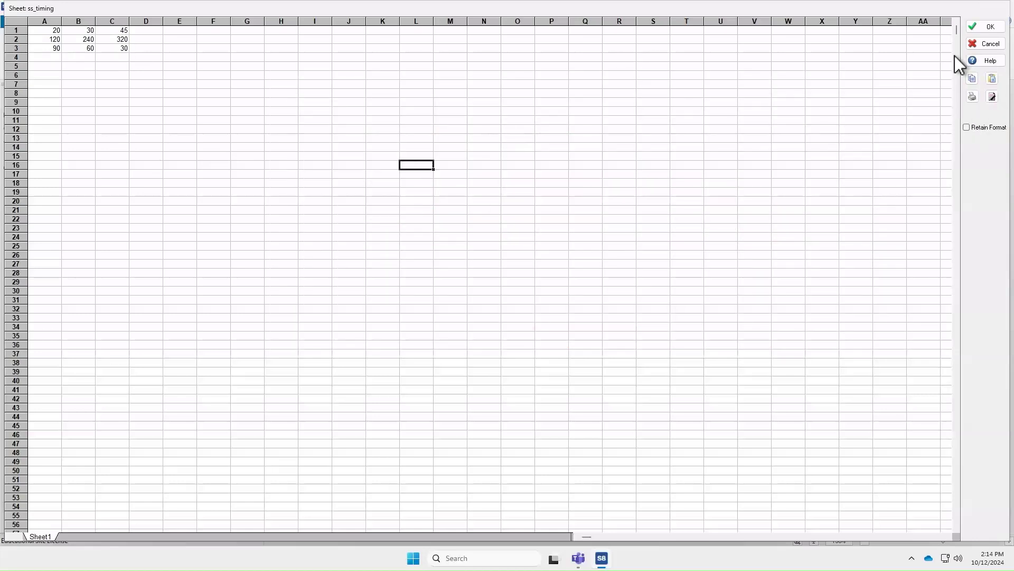
{"action": "left_click", "coordinate": [986, 26]}
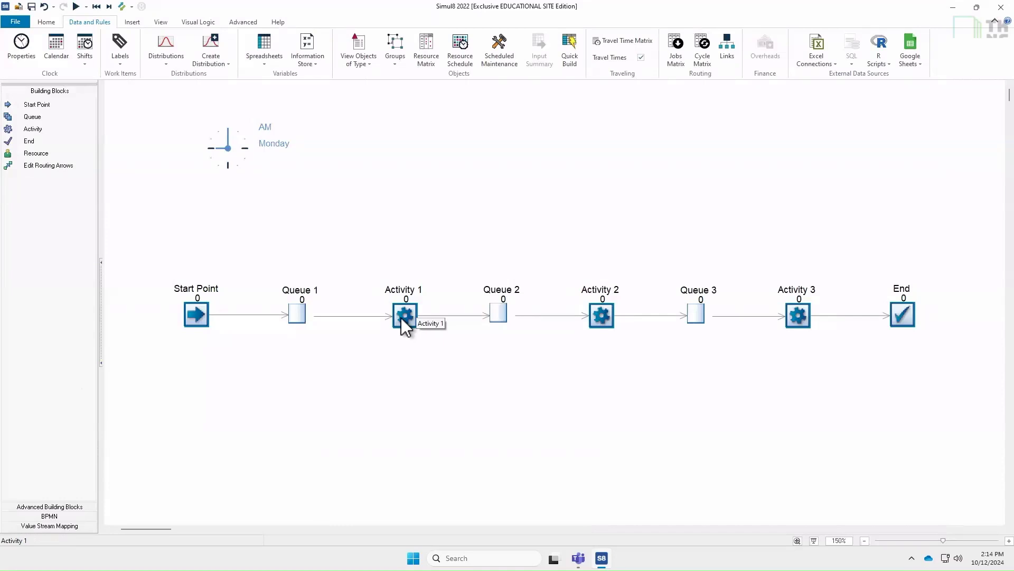
Set Activity 1's average processing time to the spreadsheet formula ss_timing[1,1]
{"action": "left_click", "coordinate": [400, 314]}
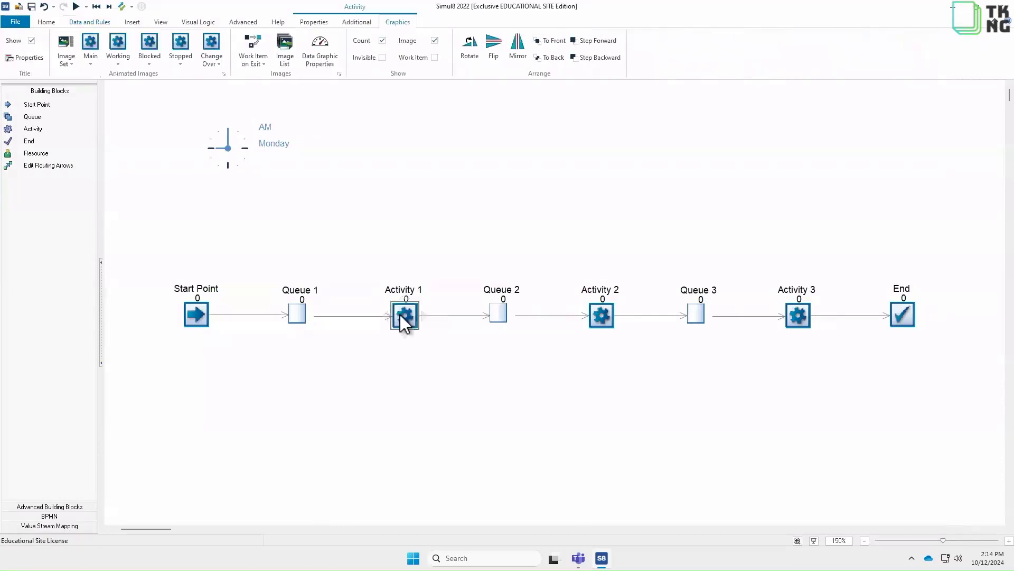
{"action": "left_click", "coordinate": [316, 23]}
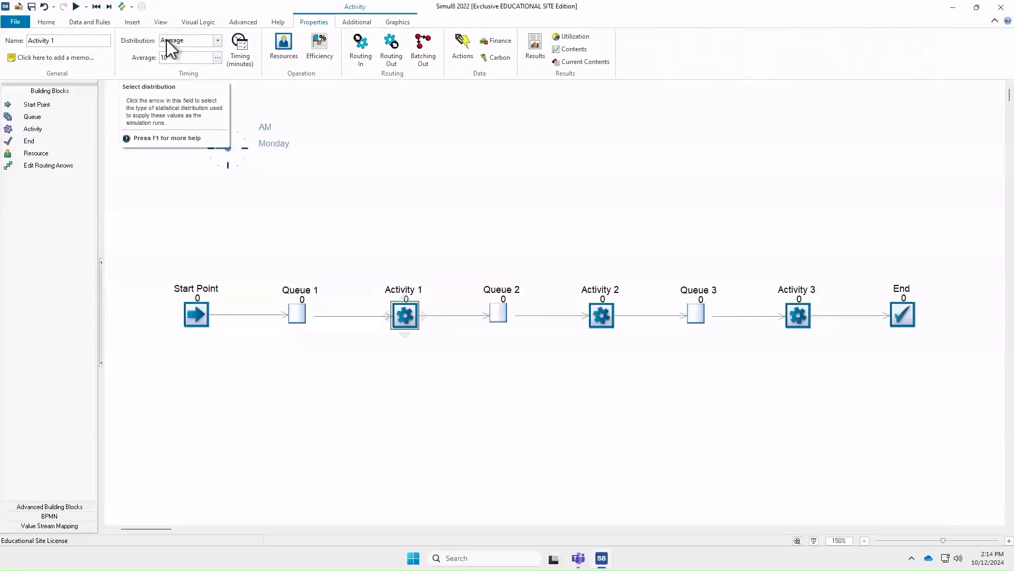
{"action": "left_click", "coordinate": [217, 59]}
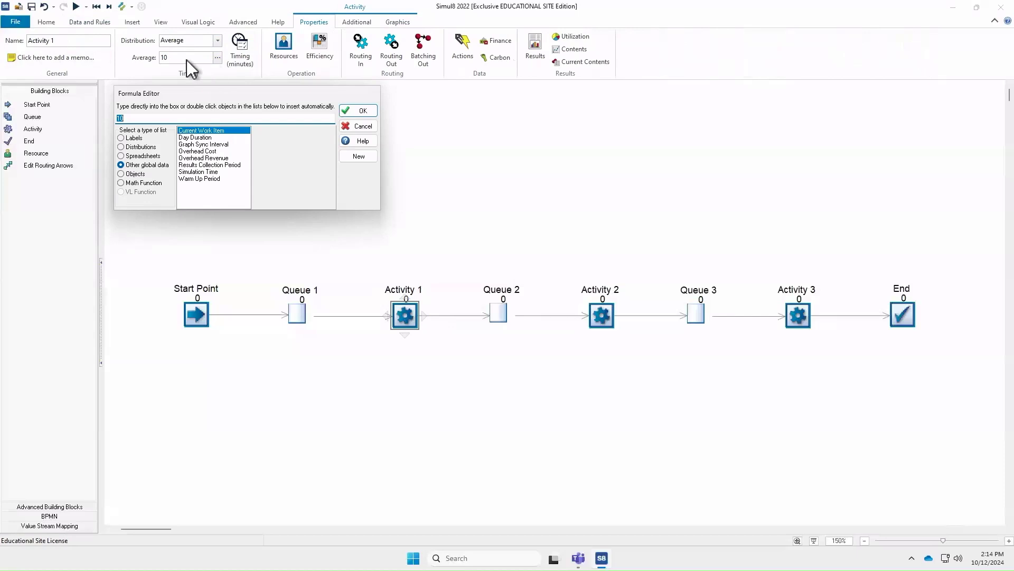
{"action": "left_click", "coordinate": [138, 156]}
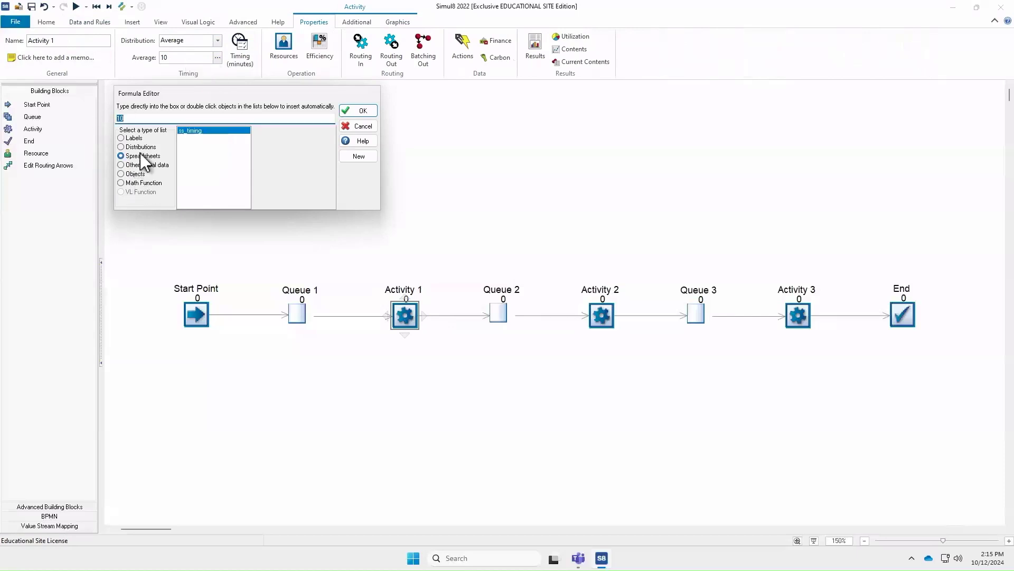
{"action": "double_click", "coordinate": [204, 131]}
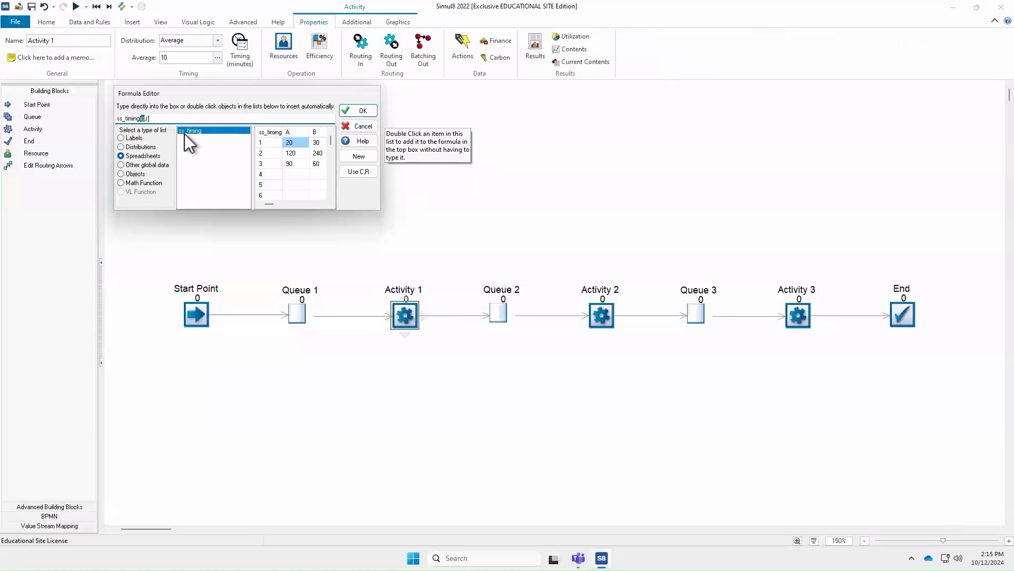
{"action": "left_click", "coordinate": [145, 118]}
{"action": "key", "text": "BackSpace"}
{"action": "key", "text": "BackSpace"}
{"action": "key", "text": "BackSpace"}
{"action": "type", "text": "1,1"}
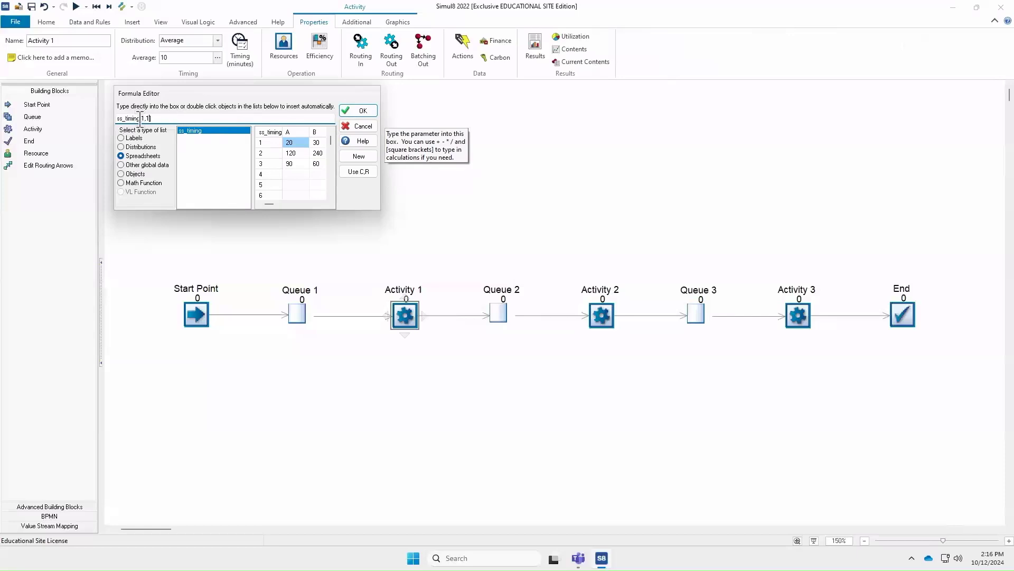
{"action": "left_click", "coordinate": [357, 108]}
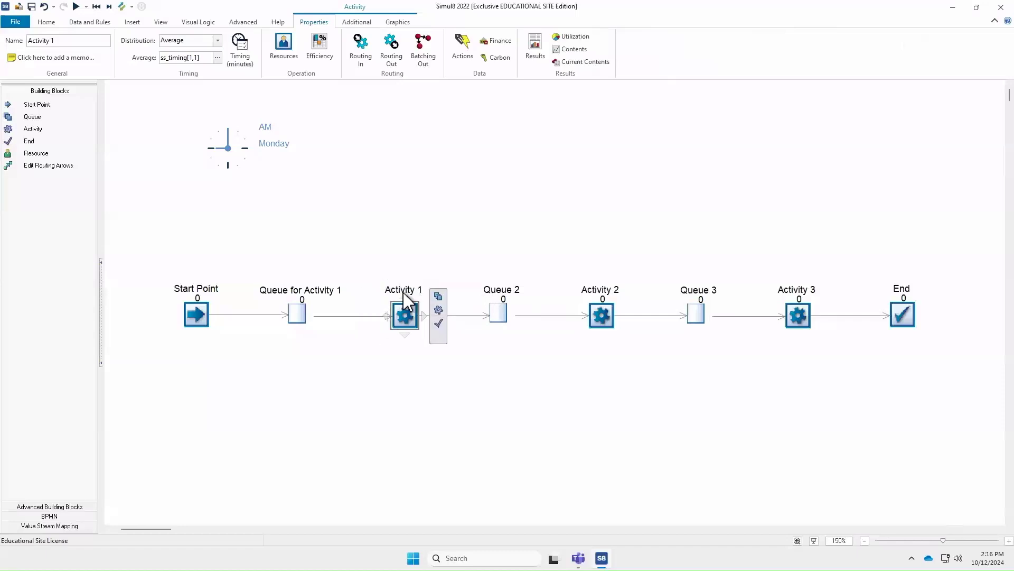
{"action": "mouse_move", "coordinate": [408, 287]}
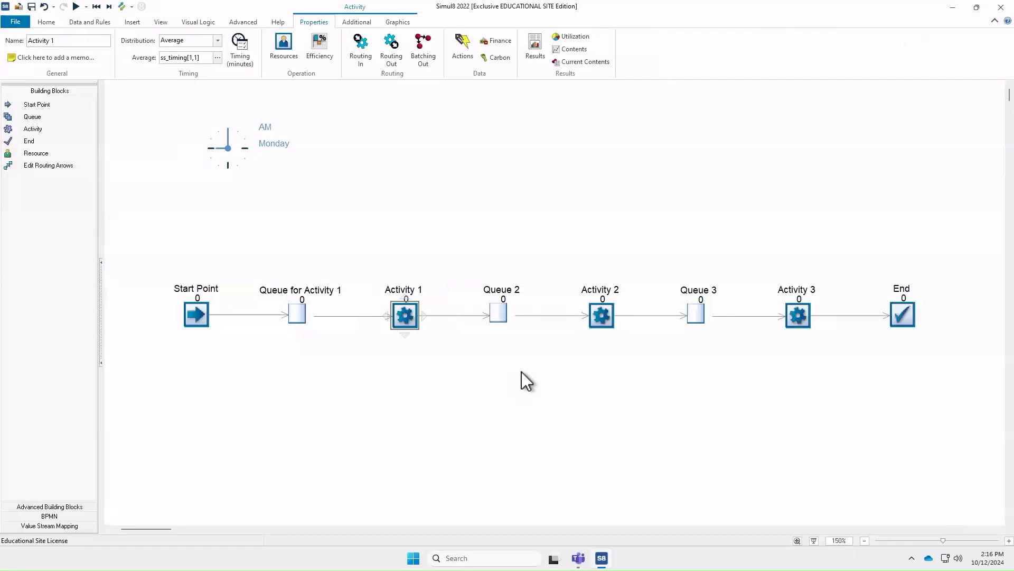
Set Activity 2's average processing time to the spreadsheet formula ss_timing[2,1]
{"action": "left_click", "coordinate": [603, 312]}
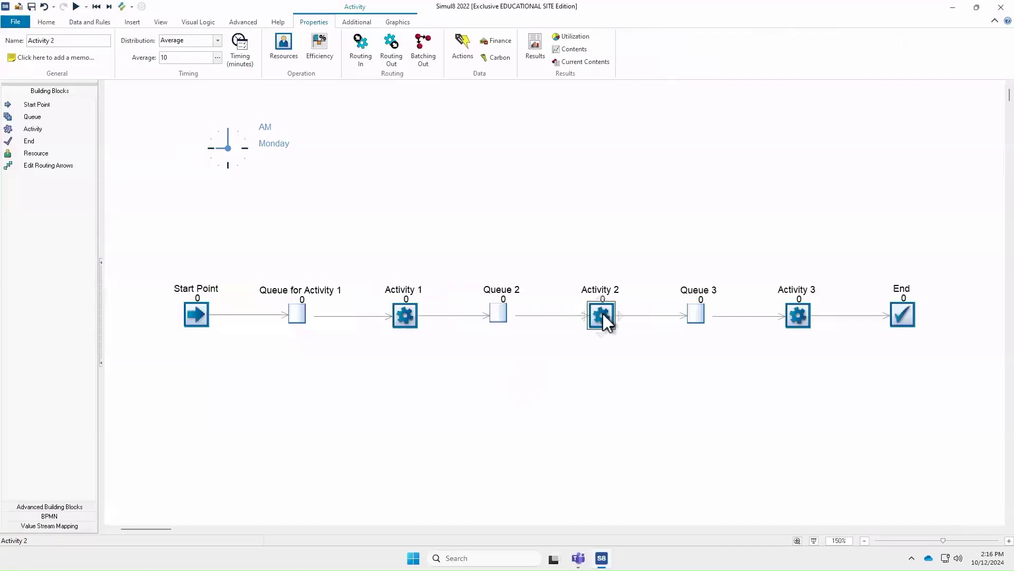
{"action": "left_click", "coordinate": [217, 57]}
{"action": "left_click", "coordinate": [147, 157]}
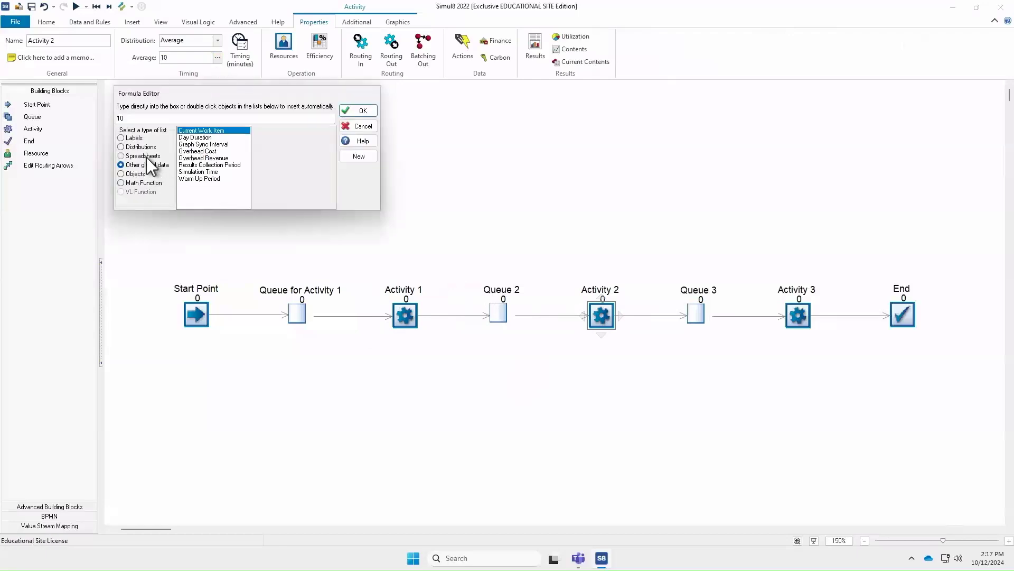
{"action": "double_click", "coordinate": [197, 130]}
{"action": "left_click", "coordinate": [142, 119]}
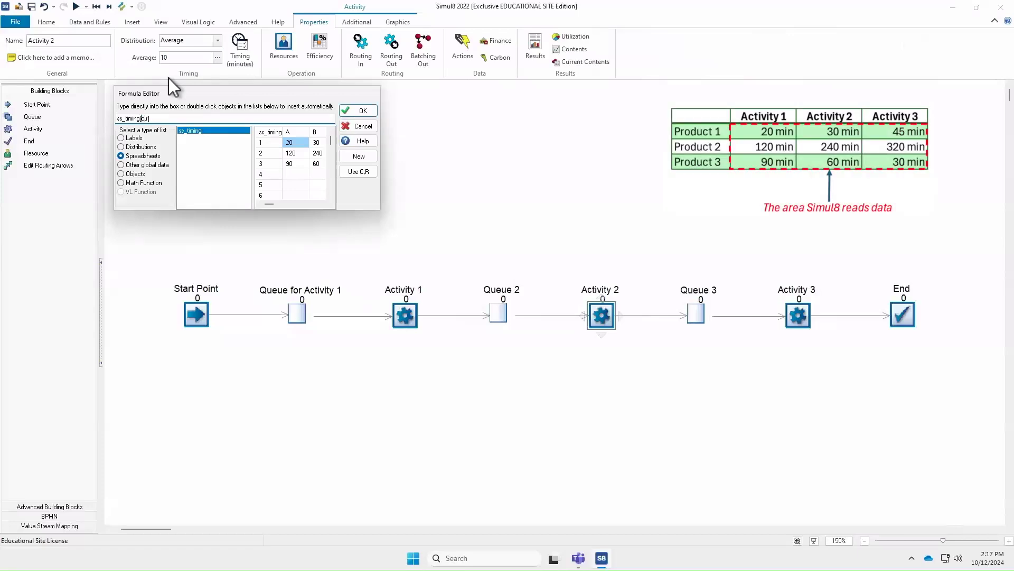
{"action": "key", "text": "Delete"}
{"action": "type", "text": "2"}
{"action": "key", "text": "BackSpace"}
{"action": "type", "text": "1"}
{"action": "left_click", "coordinate": [365, 111]}
Set Activity 3's average processing time to the spreadsheet formula ss_timing[3,1]
{"action": "left_click", "coordinate": [787, 322]}
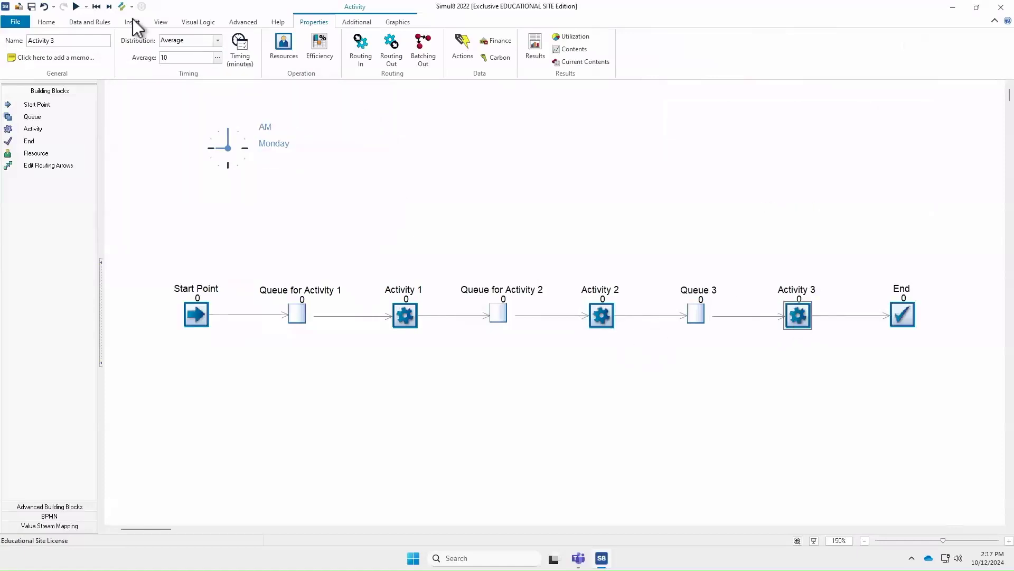
{"action": "left_click", "coordinate": [217, 57]}
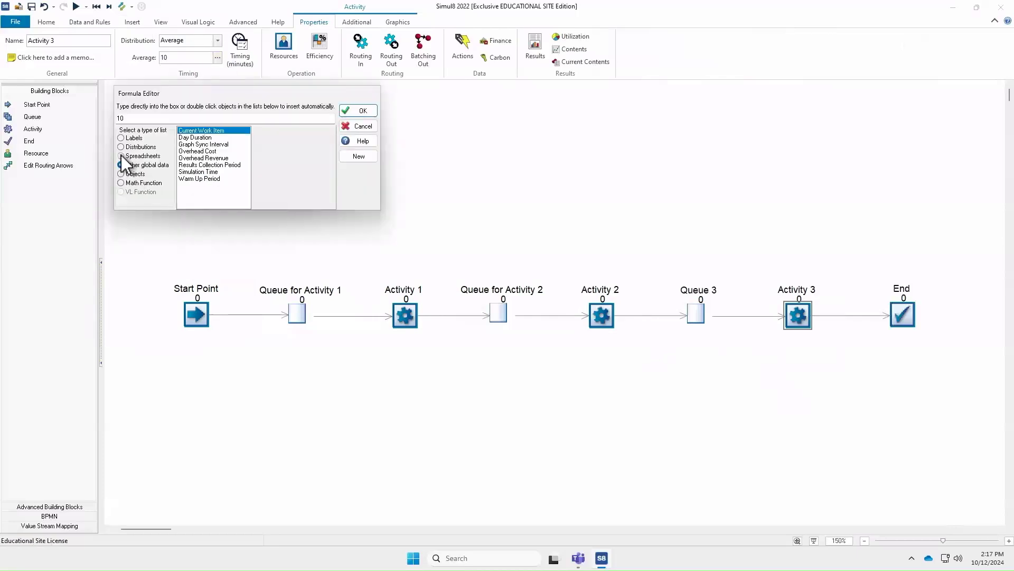
{"action": "left_click", "coordinate": [122, 155]}
{"action": "double_click", "coordinate": [189, 131]}
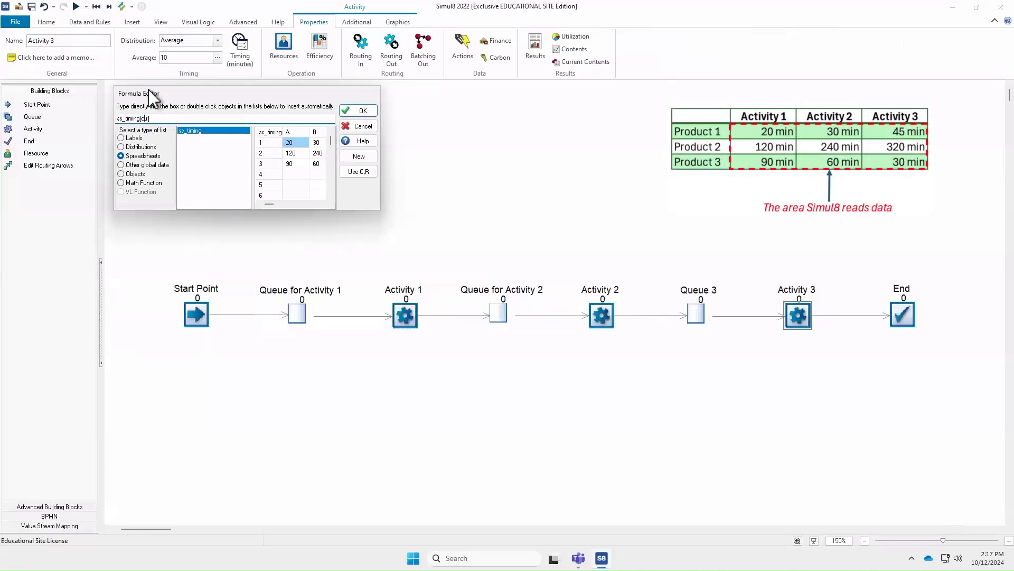
{"action": "key", "text": "BackSpace"}
{"action": "type", "text": "3"}
{"action": "left_click", "coordinate": [149, 119]}
{"action": "key", "text": "BackSpace"}
{"action": "type", "text": "r"}
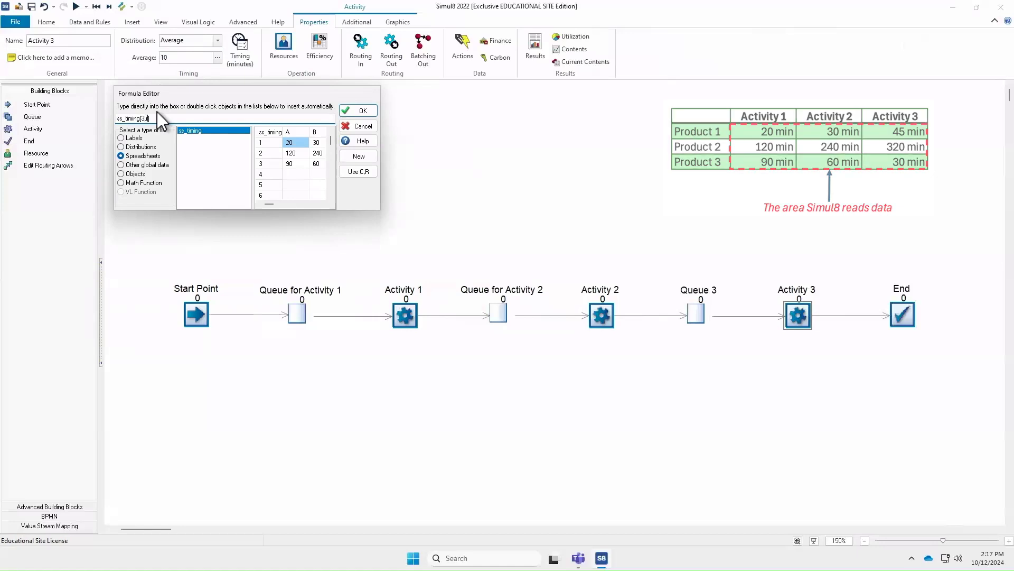
{"action": "key", "text": "BackSpace"}
{"action": "type", "text": "1"}
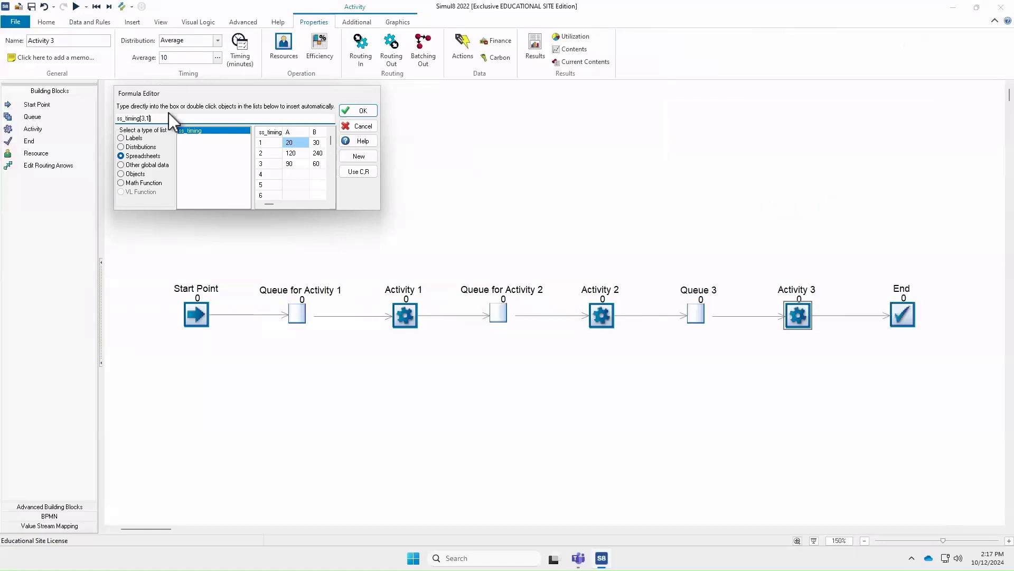
{"action": "left_click", "coordinate": [363, 111]}
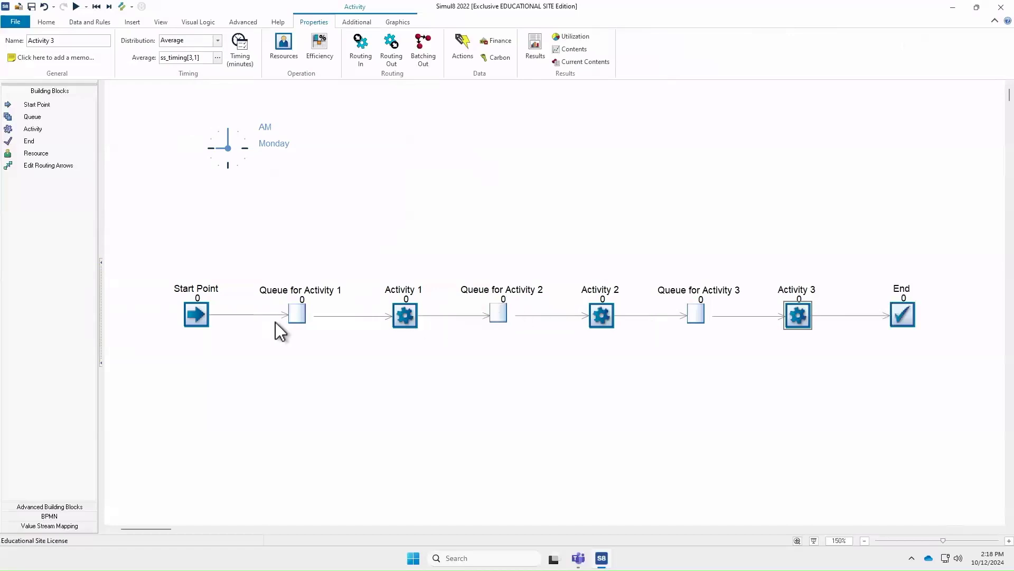
Rename the queue before Activity 1 as Queue 1
{"action": "double_click", "coordinate": [296, 312]}
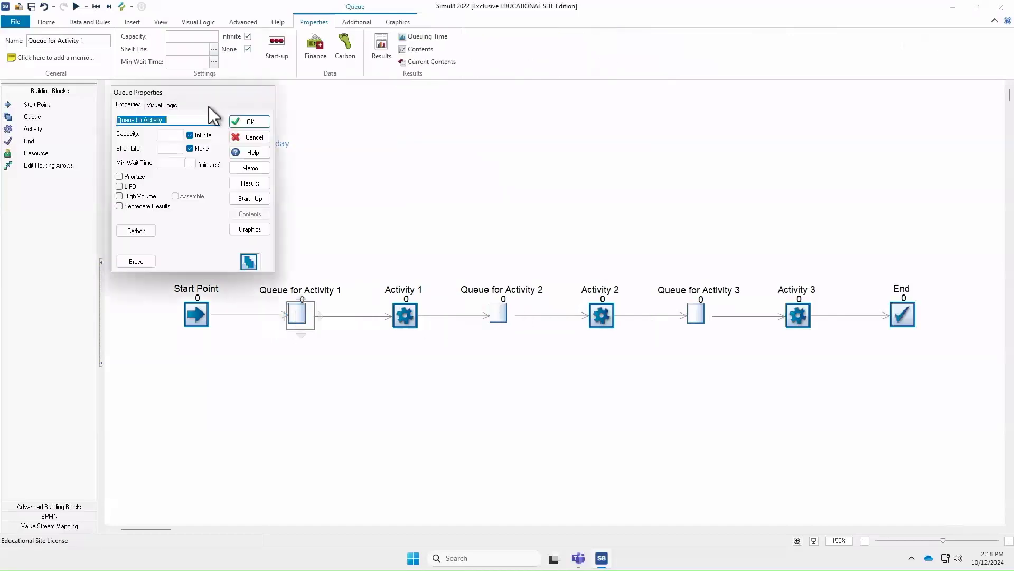
{"action": "left_click", "coordinate": [188, 118]}
{"action": "key", "text": "BackSpace"}
{"action": "key", "text": "BackSpace"}
{"action": "key", "text": "BackSpace"}
{"action": "key", "text": "BackSpace"}
{"action": "key", "text": "BackSpace"}
{"action": "key", "text": "BackSpace"}
{"action": "key", "text": "BackSpace"}
{"action": "key", "text": "BackSpace"}
{"action": "key", "text": "BackSpace"}
{"action": "key", "text": "BackSpace"}
{"action": "key", "text": "BackSpace"}
{"action": "key", "text": "BackSpace"}
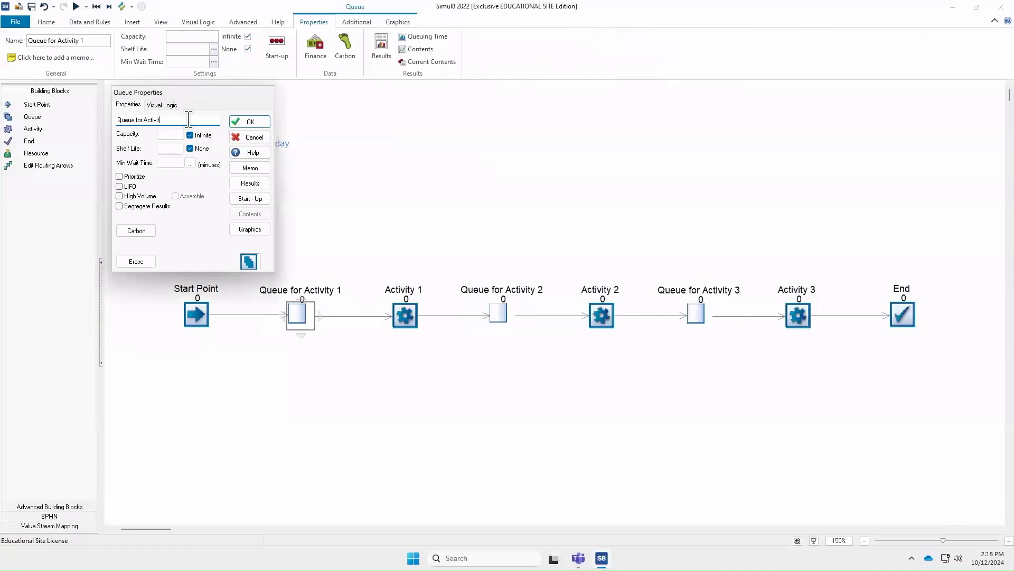
{"action": "type", "text": "1"}
{"action": "key", "text": "Return"}
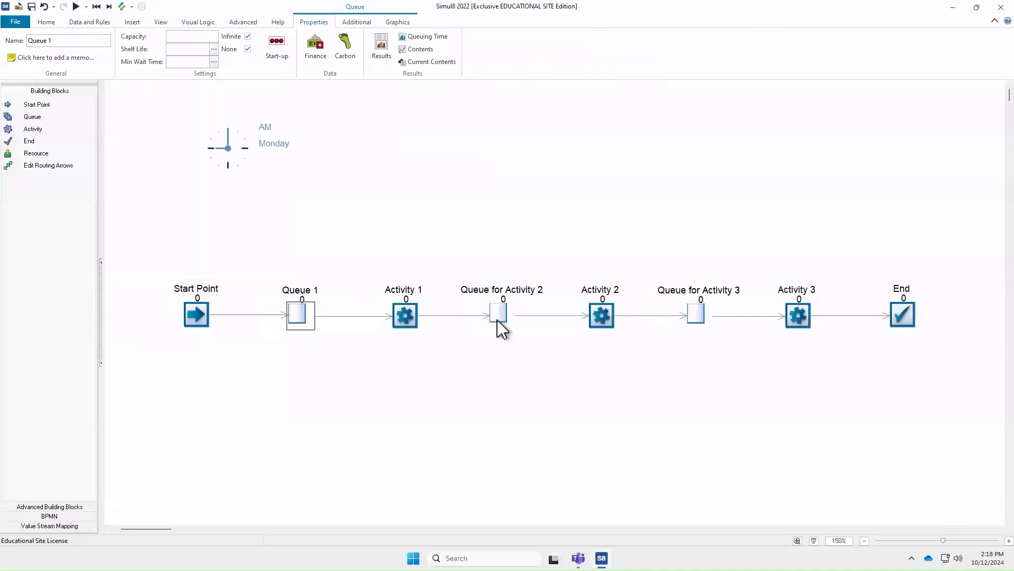
Rename the queue between Activity 1 and Activity 2 as Queue 2
{"action": "double_click", "coordinate": [506, 315]}
{"action": "left_click", "coordinate": [183, 120]}
{"action": "key", "text": "shift+Left"}
{"action": "key", "text": "shift+Left"}
{"action": "key", "text": "shift+Left"}
{"action": "key", "text": "shift+Left"}
{"action": "key", "text": "shift+Left"}
{"action": "key", "text": "shift+Left"}
{"action": "key", "text": "shift+Left"}
{"action": "key", "text": "shift+Left"}
{"action": "key", "text": "shift+Left"}
{"action": "key", "text": "shift+Left"}
{"action": "key", "text": "shift+Left"}
{"action": "key", "text": "shift+Left"}
{"action": "key", "text": "shift+Left"}
{"action": "key", "text": "shift+Left"}
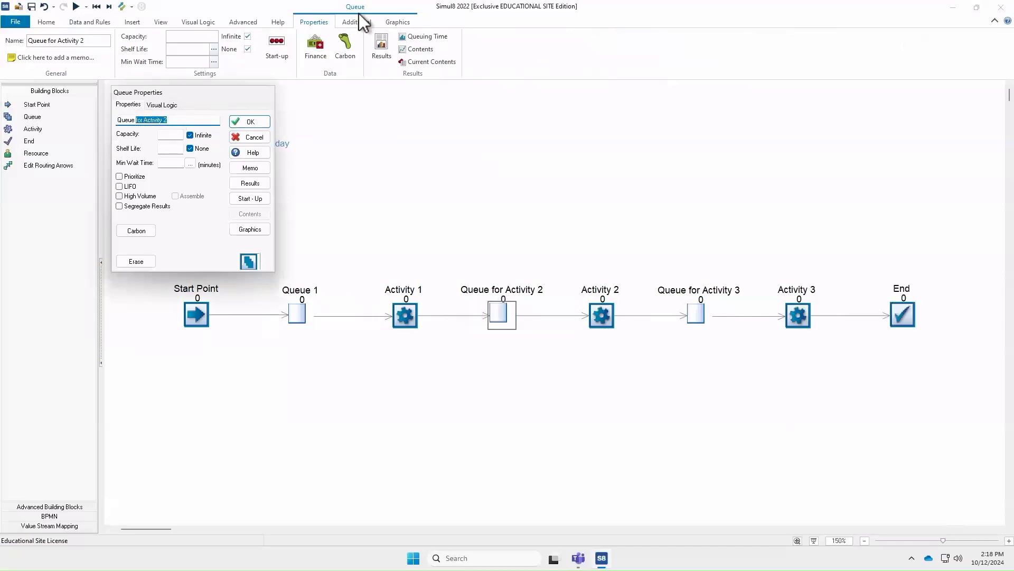
{"action": "type", "text": "2"}
{"action": "key", "text": "Return"}
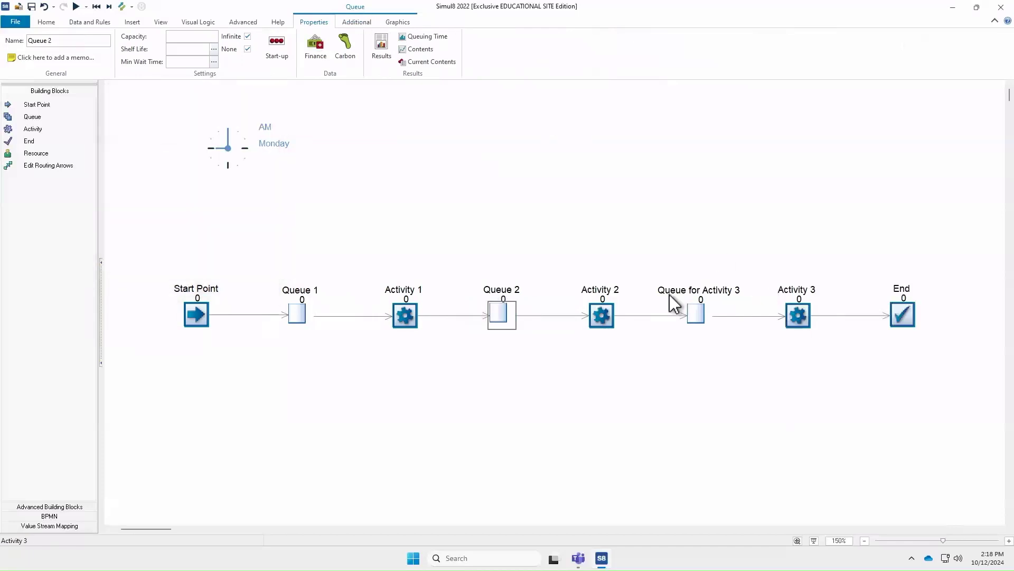
Rename the queue between Activity 2 and Activity 3 as Queue 3
{"action": "double_click", "coordinate": [696, 313]}
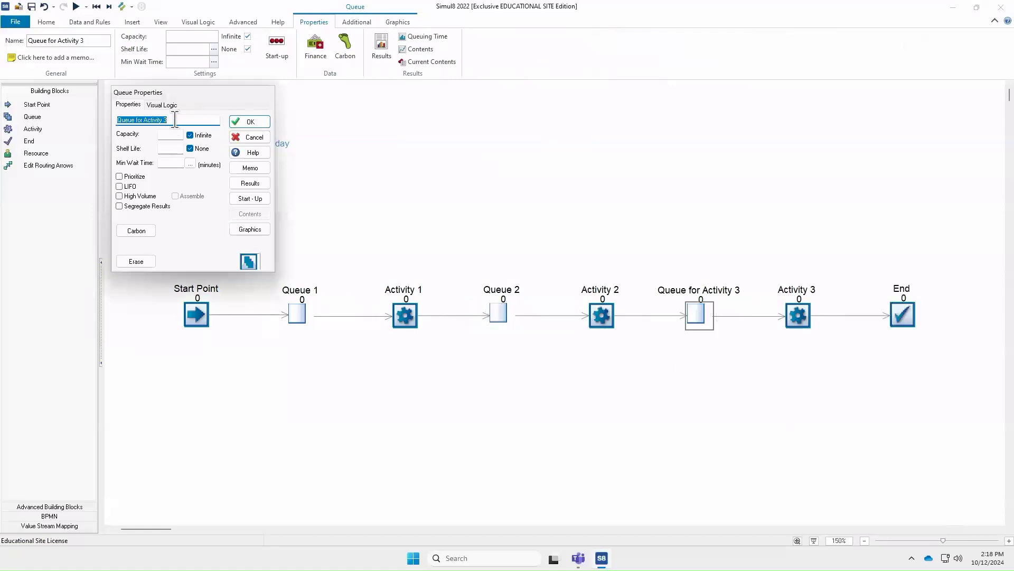
{"action": "left_click", "coordinate": [175, 119]}
{"action": "key", "text": "BackSpace"}
{"action": "key", "text": "BackSpace"}
{"action": "key", "text": "BackSpace"}
{"action": "key", "text": "BackSpace"}
{"action": "key", "text": "BackSpace"}
{"action": "key", "text": "BackSpace"}
{"action": "key", "text": "BackSpace"}
{"action": "key", "text": "BackSpace"}
{"action": "key", "text": "BackSpace"}
{"action": "key", "text": "BackSpace"}
{"action": "key", "text": "BackSpace"}
{"action": "key", "text": "BackSpace"}
{"action": "type", "text": "3"}
{"action": "key", "text": "Return"}
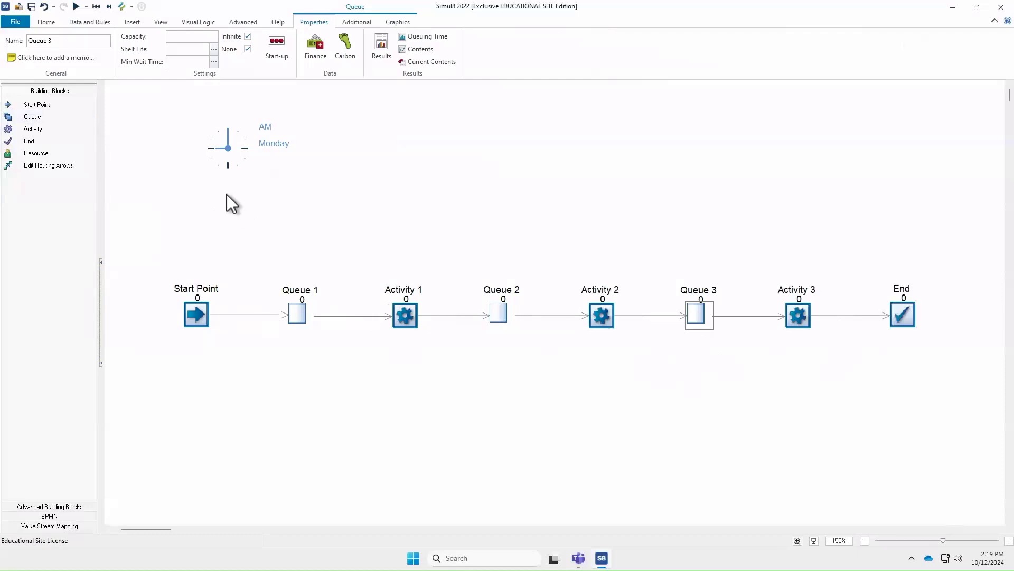
Create a number label named lbl_type for the simulation's work items
{"action": "left_click", "coordinate": [99, 23]}
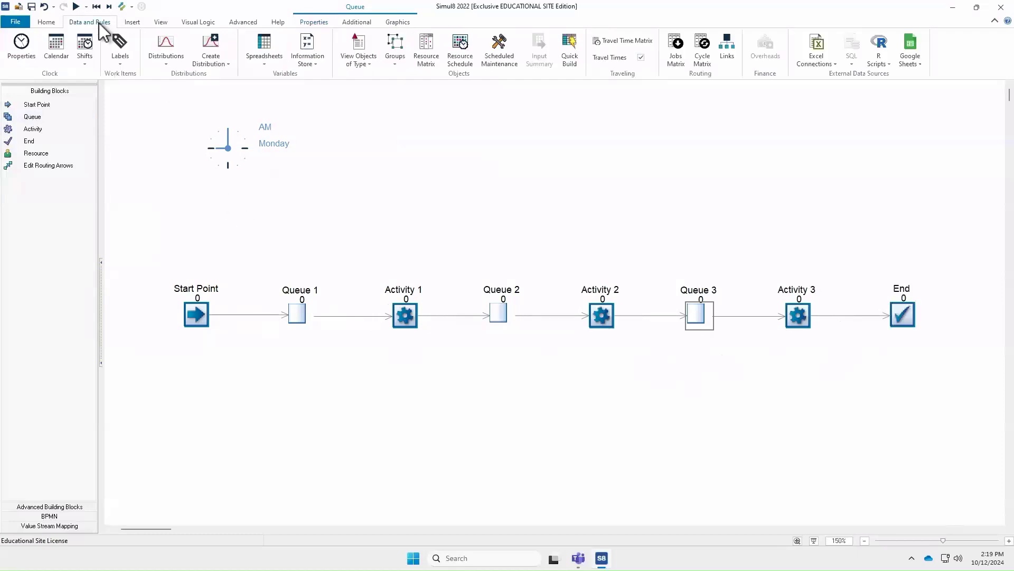
{"action": "left_click", "coordinate": [119, 51]}
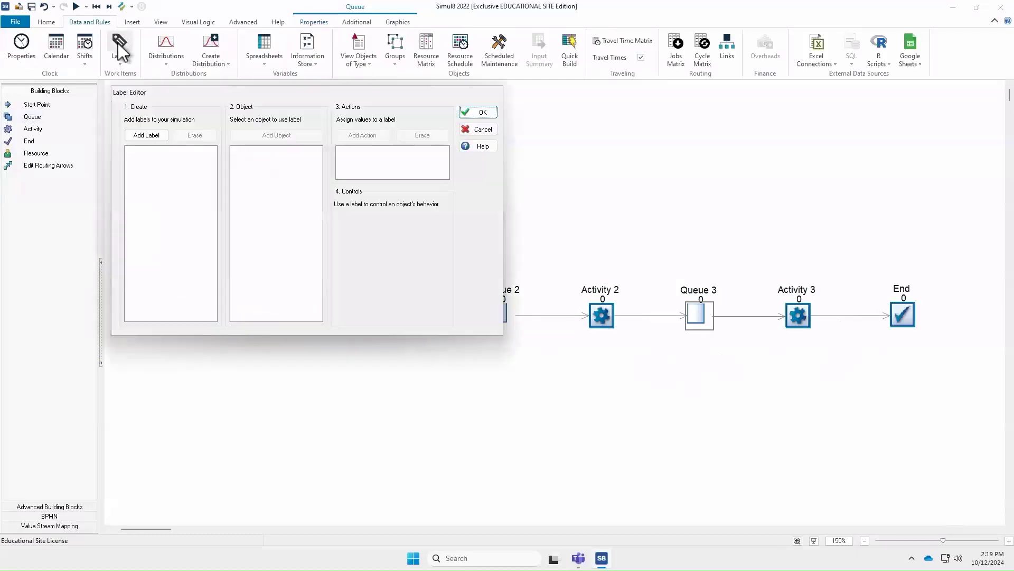
{"action": "left_click", "coordinate": [150, 135]}
{"action": "key", "text": "BackSpace"}
{"action": "type", "text": "lbl_type"}
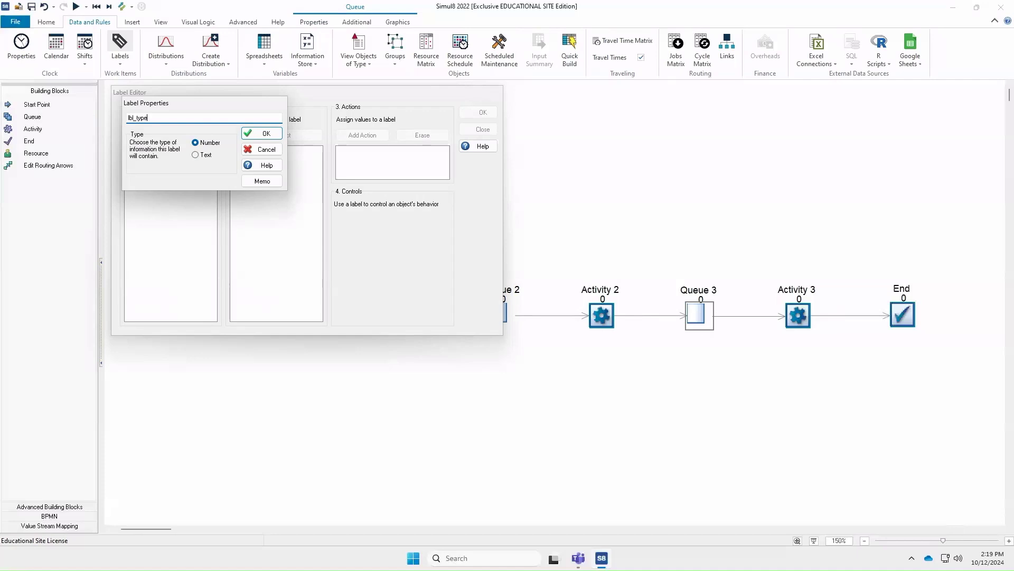
{"action": "left_click", "coordinate": [261, 133]}
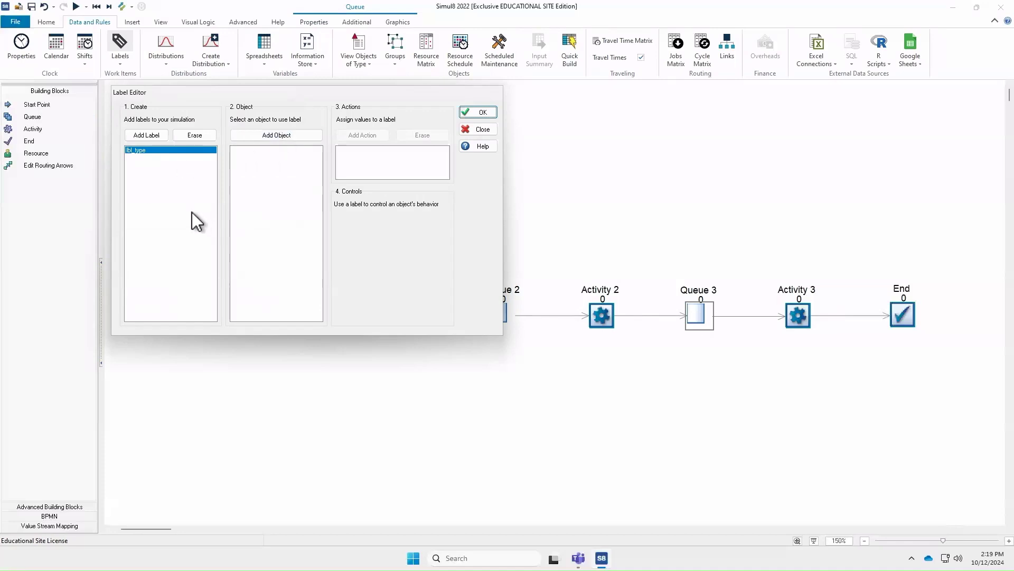
Add the Start Point as an object that uses the lbl_type label
{"action": "left_click", "coordinate": [281, 138]}
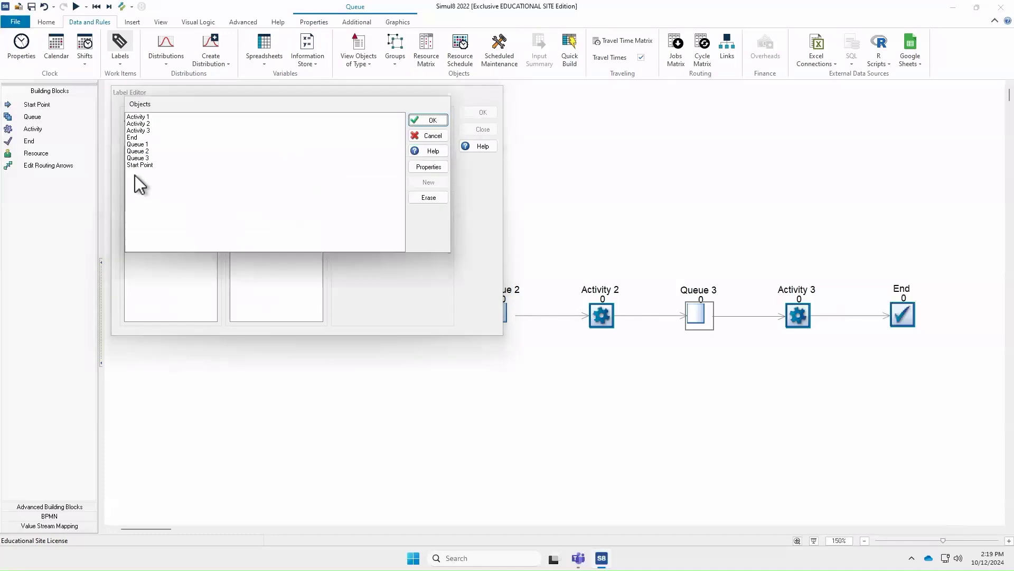
{"action": "left_click", "coordinate": [166, 165]}
{"action": "left_click", "coordinate": [430, 121]}
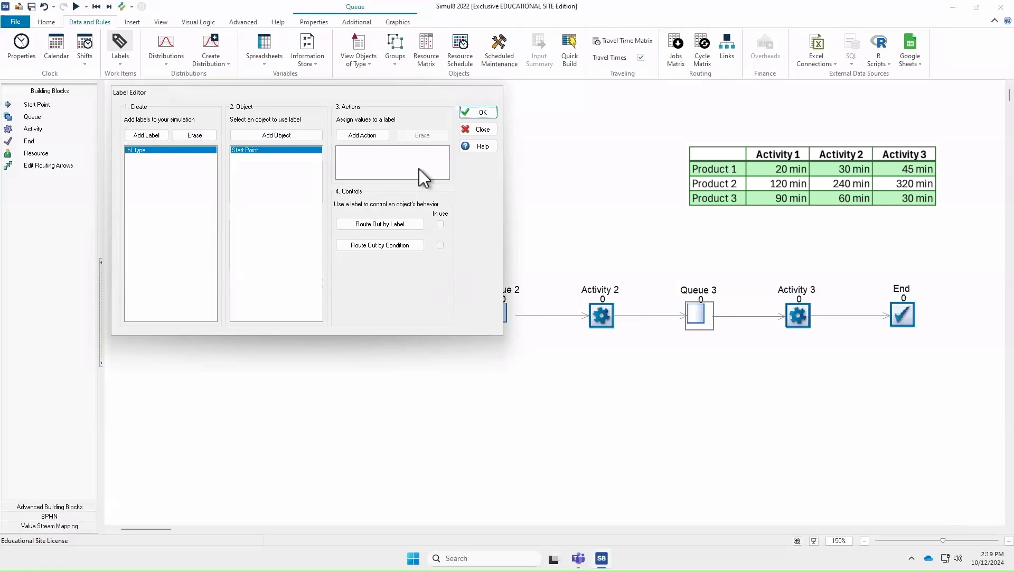
Add a Start Point action that sets lbl_type from a Rounded Uniform distribution with bounds 1 and 3
{"action": "left_click", "coordinate": [366, 136]}
{"action": "left_click", "coordinate": [203, 142]}
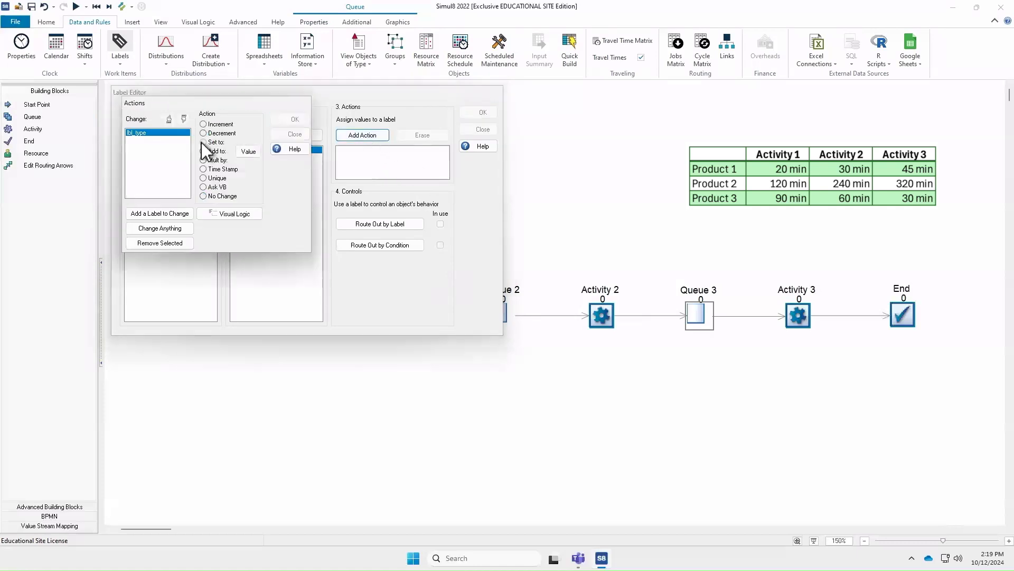
{"action": "left_click", "coordinate": [191, 195]}
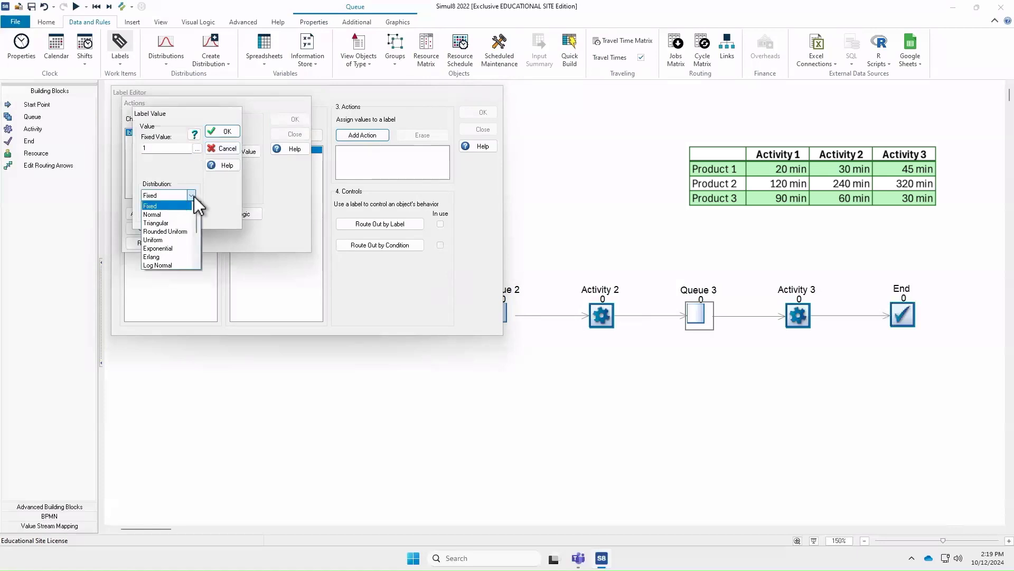
{"action": "left_click", "coordinate": [180, 232]}
{"action": "left_click", "coordinate": [155, 170]}
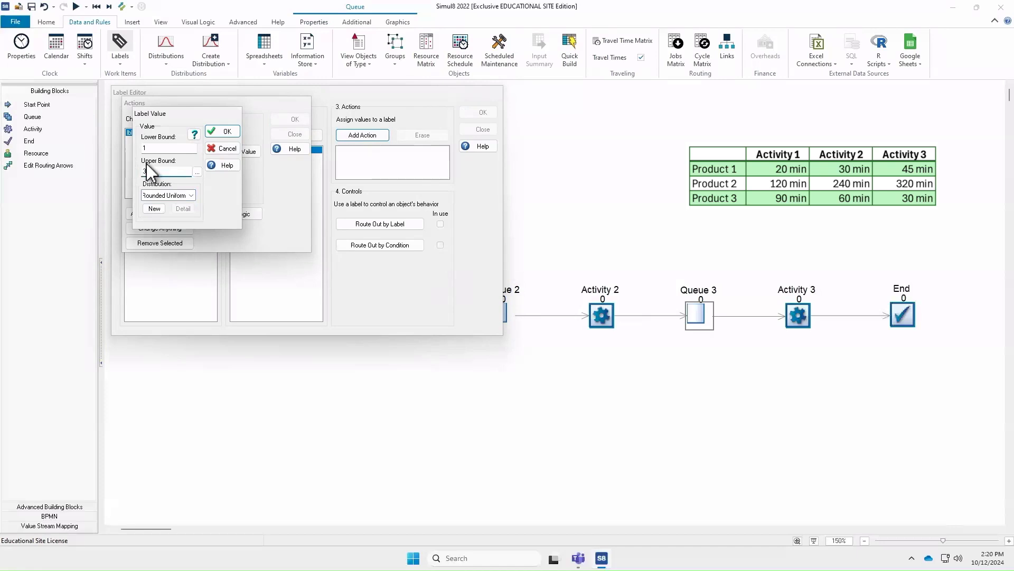
{"action": "left_click", "coordinate": [218, 132]}
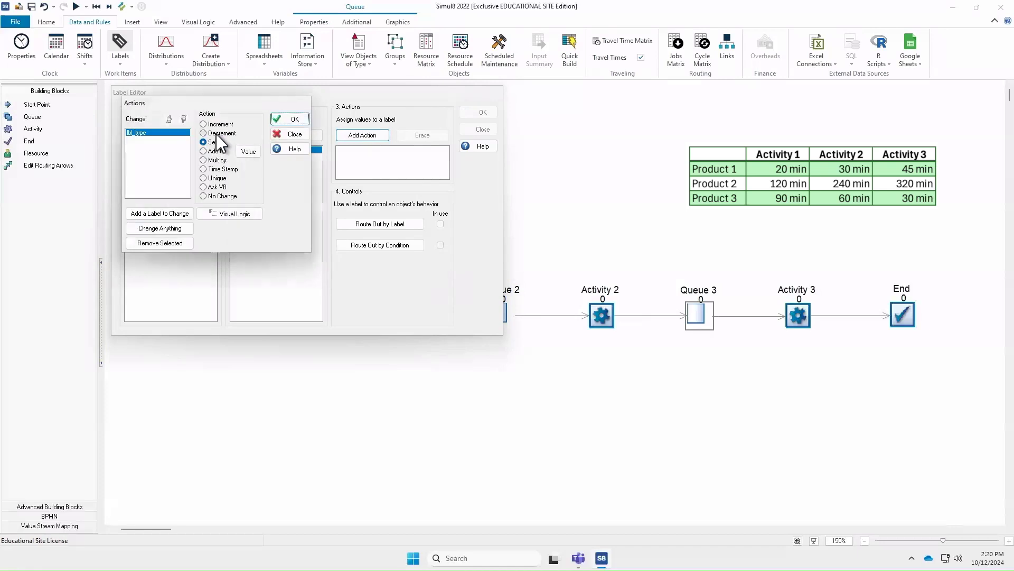
{"action": "left_click", "coordinate": [290, 119]}
{"action": "left_click", "coordinate": [478, 112]}
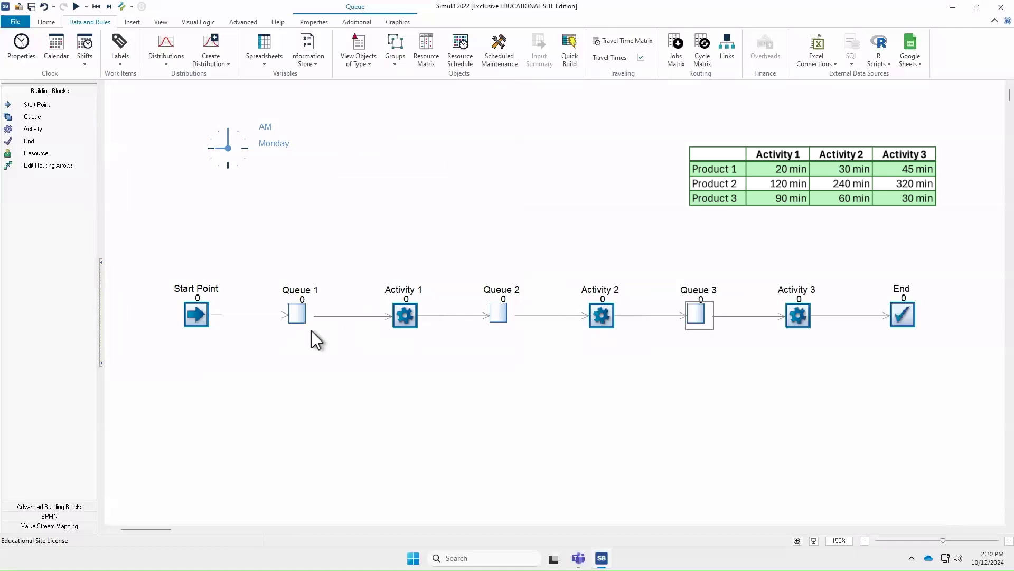
Set Activity 1's average processing time to ss_timing[1,lbl_type]
{"action": "left_click", "coordinate": [406, 317]}
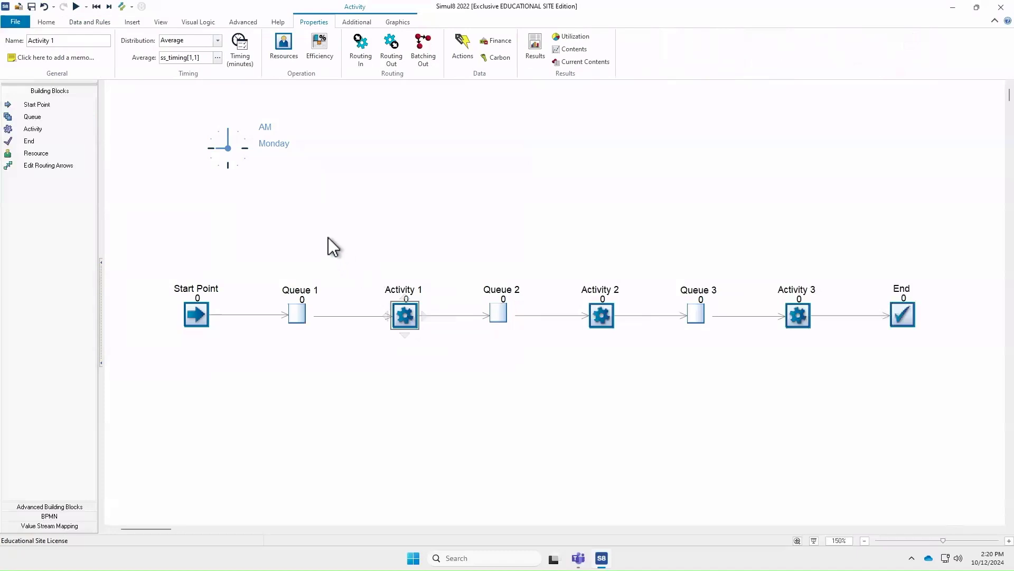
{"action": "left_click", "coordinate": [196, 59]}
{"action": "left_click", "coordinate": [198, 57]}
{"action": "key", "text": "BackSpace"}
{"action": "type", "text": "lbl_type"}
{"action": "key", "text": "Return"}
Set Activity 2's average processing time to ss_timing[2,lbl_type]
{"action": "left_click", "coordinate": [600, 312]}
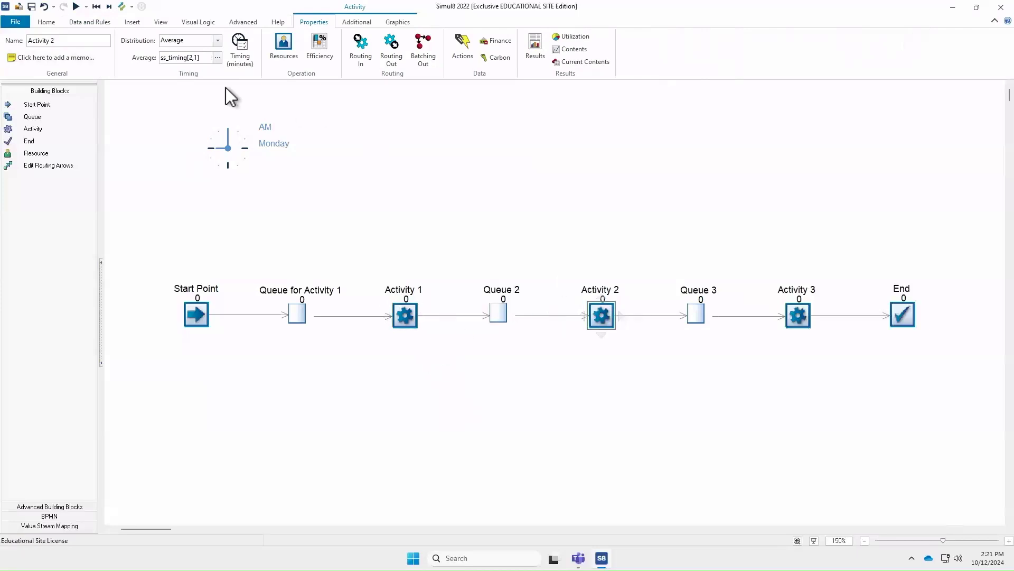
{"action": "left_click", "coordinate": [197, 58]}
{"action": "left_click", "coordinate": [197, 57]}
{"action": "key", "text": "Right"}
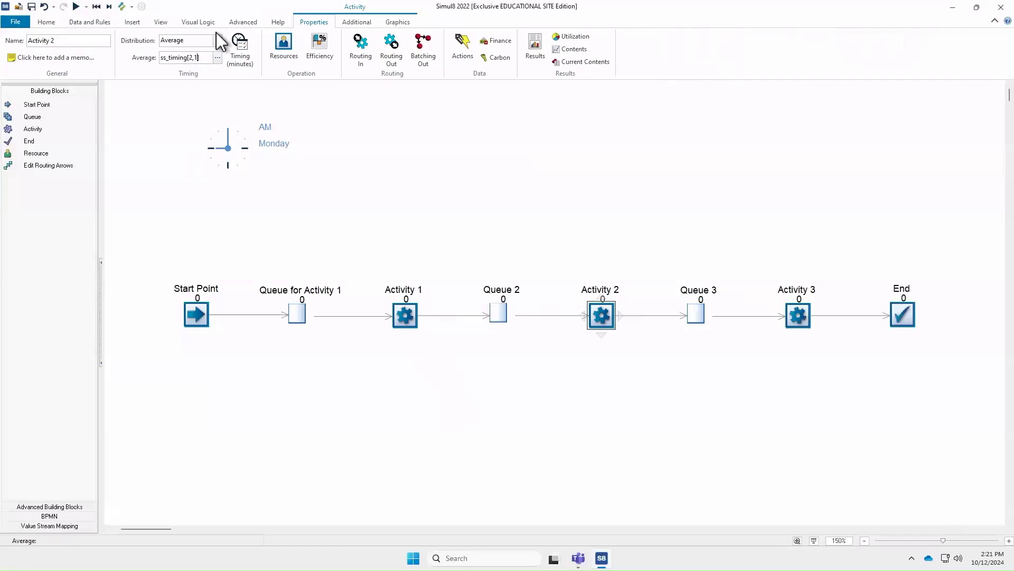
{"action": "key", "text": "BackSpace"}
{"action": "type", "text": "lbl_type"}
{"action": "key", "text": "Return"}
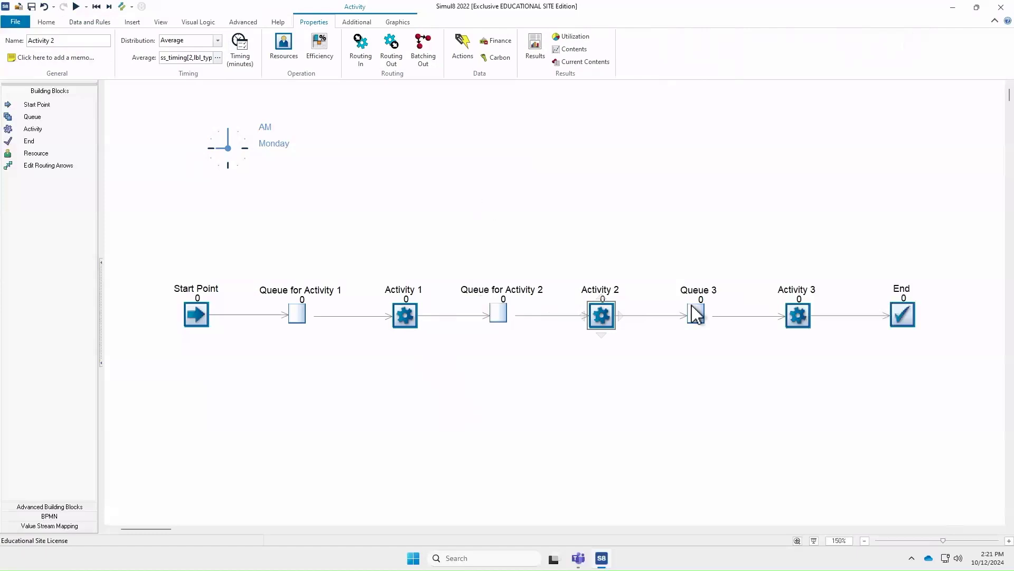
Set Activity 3's average processing time to ss_timing[3,lbl_type]
{"action": "left_click", "coordinate": [793, 317]}
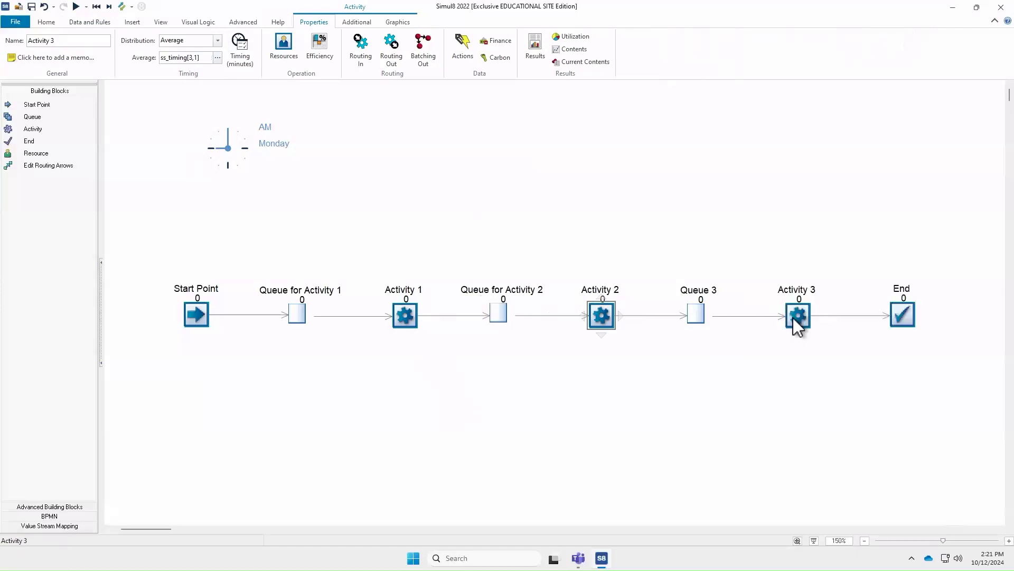
{"action": "left_click", "coordinate": [189, 58]}
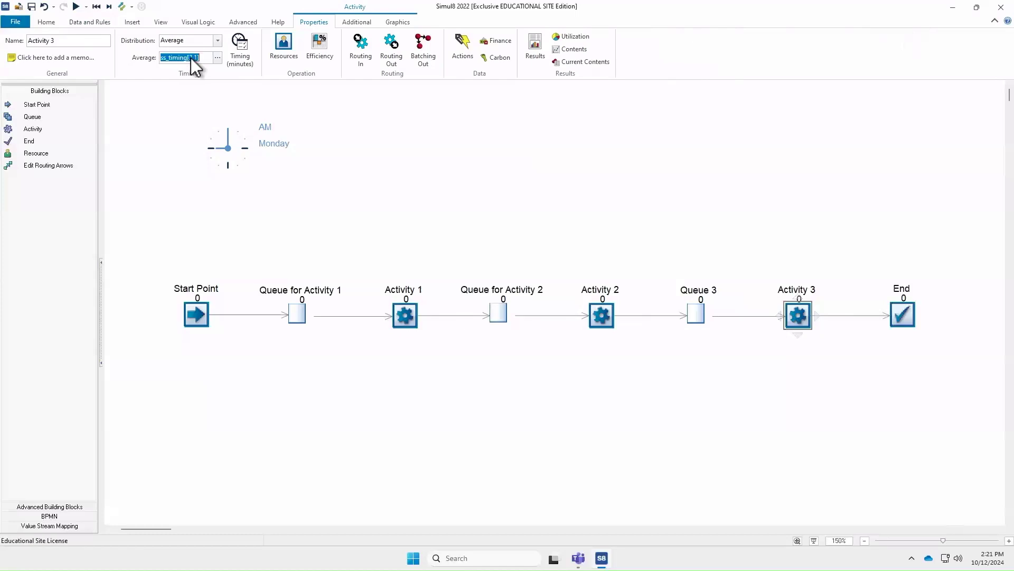
{"action": "left_click", "coordinate": [193, 58]}
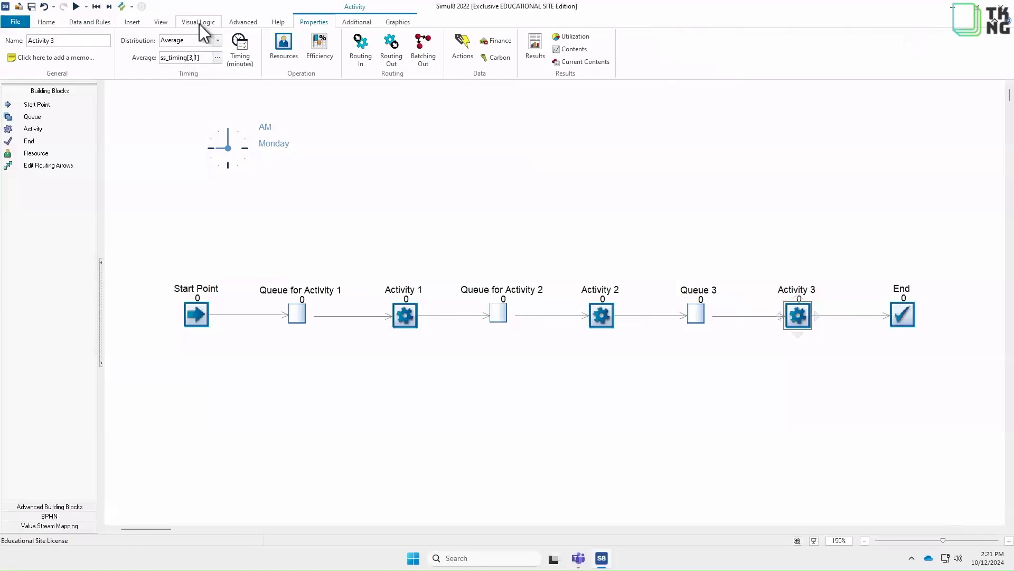
{"action": "key", "text": "Delete"}
{"action": "type", "text": "lblk"}
{"action": "key", "text": "BackSpace"}
{"action": "key", "text": "BackSpace"}
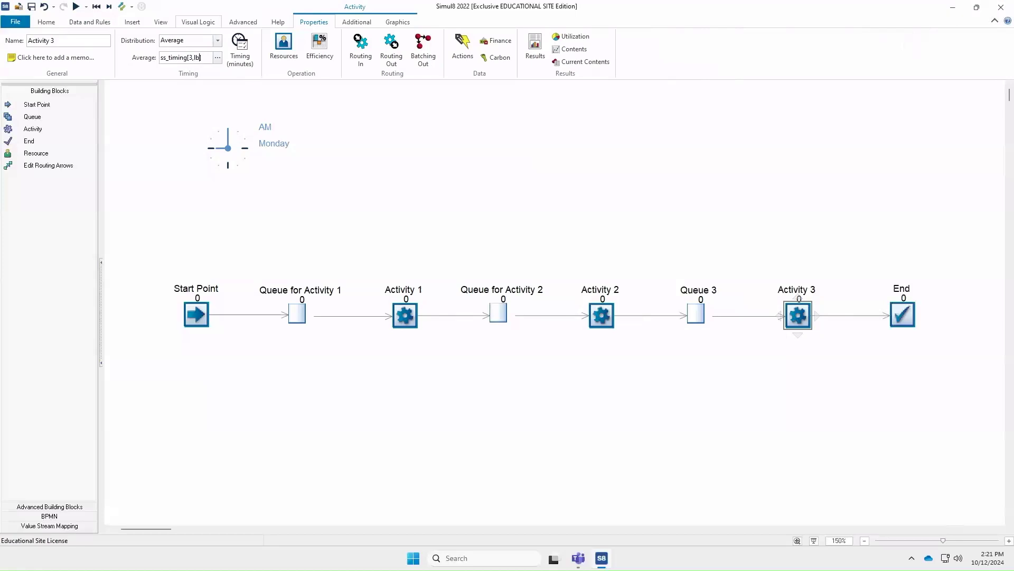
{"action": "type", "text": "l_type"}
{"action": "key", "text": "Return"}
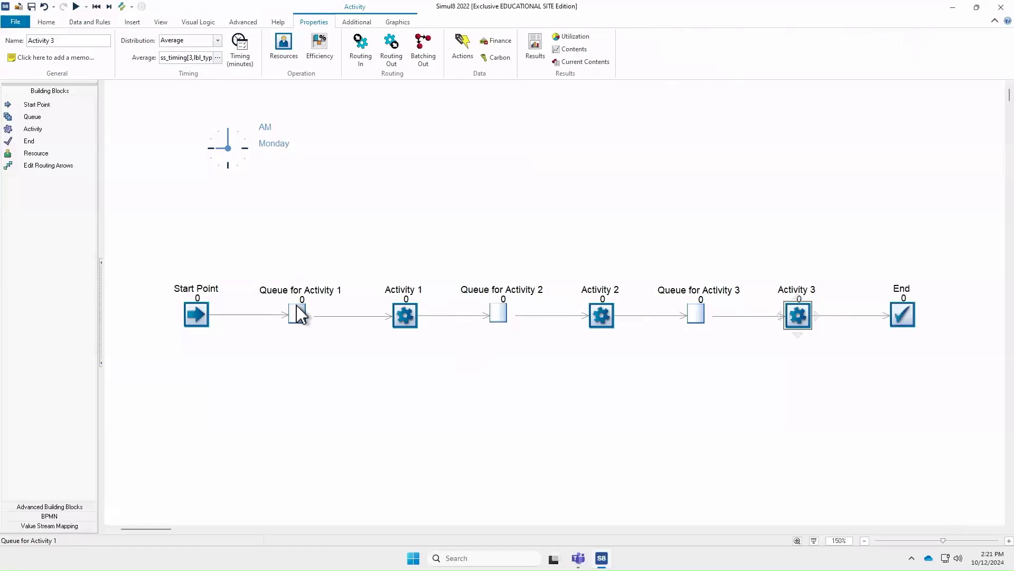
Rename the queues before the three activities back to Queue 1, Queue 2 and Queue 3
{"action": "double_click", "coordinate": [497, 312]}
{"action": "type", "text": "Queue 2"}
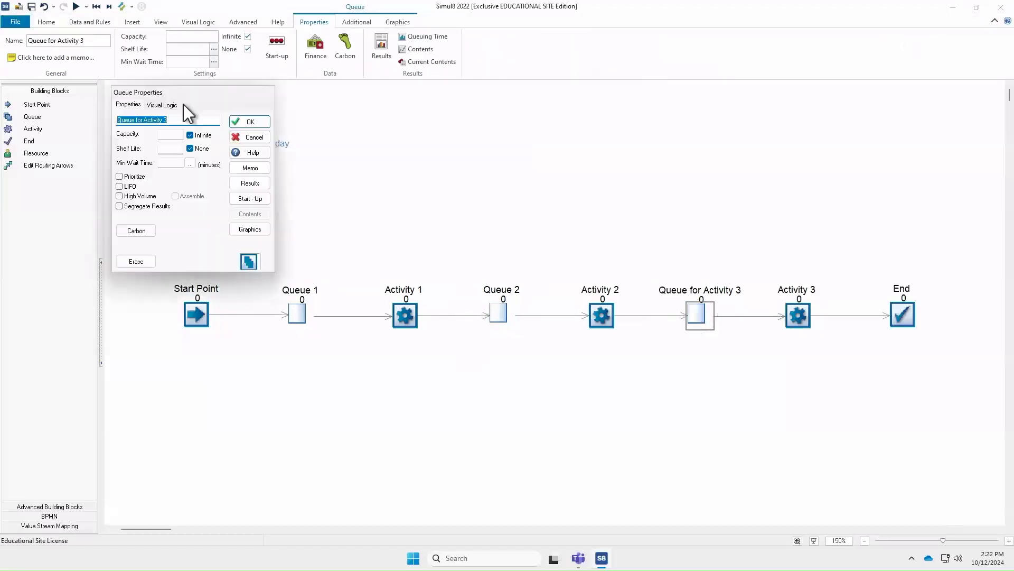
{"action": "left_click", "coordinate": [180, 120]}
{"action": "key", "text": "BackSpace"}
{"action": "key", "text": "BackSpace"}
{"action": "key", "text": "BackSpace"}
{"action": "key", "text": "BackSpace"}
{"action": "key", "text": "BackSpace"}
{"action": "key", "text": "BackSpace"}
{"action": "key", "text": "BackSpace"}
{"action": "key", "text": "BackSpace"}
{"action": "key", "text": "BackSpace"}
{"action": "key", "text": "BackSpace"}
{"action": "key", "text": "BackSpace"}
{"action": "key", "text": "BackSpace"}
{"action": "key", "text": "BackSpace"}
{"action": "key", "text": "BackSpace"}
{"action": "type", "text": "3"}
{"action": "key", "text": "Return"}
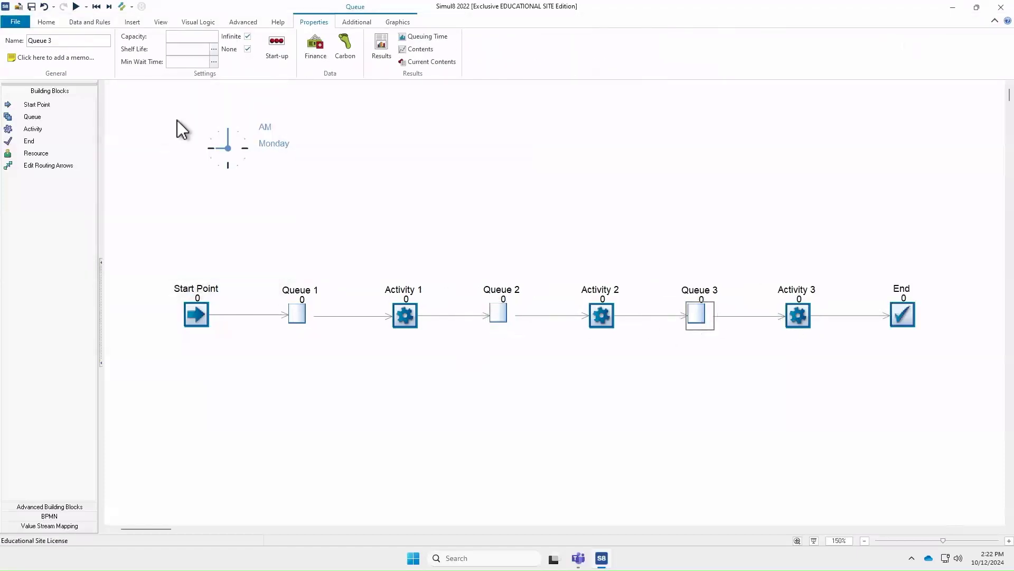
Run the simulation and change the clock's time format to Simple unit count
{"action": "left_click", "coordinate": [75, 7]}
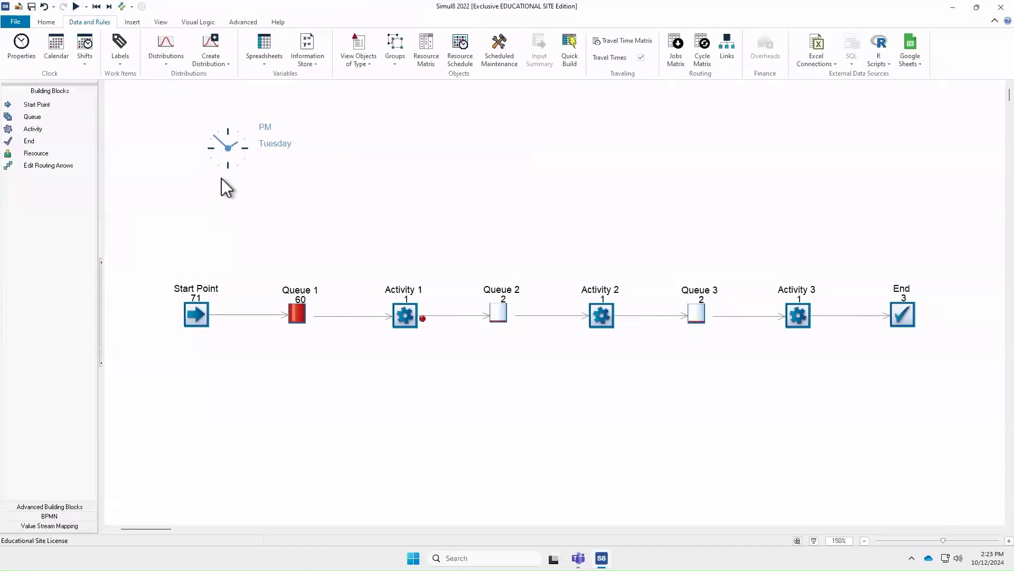
{"action": "left_click", "coordinate": [226, 154]}
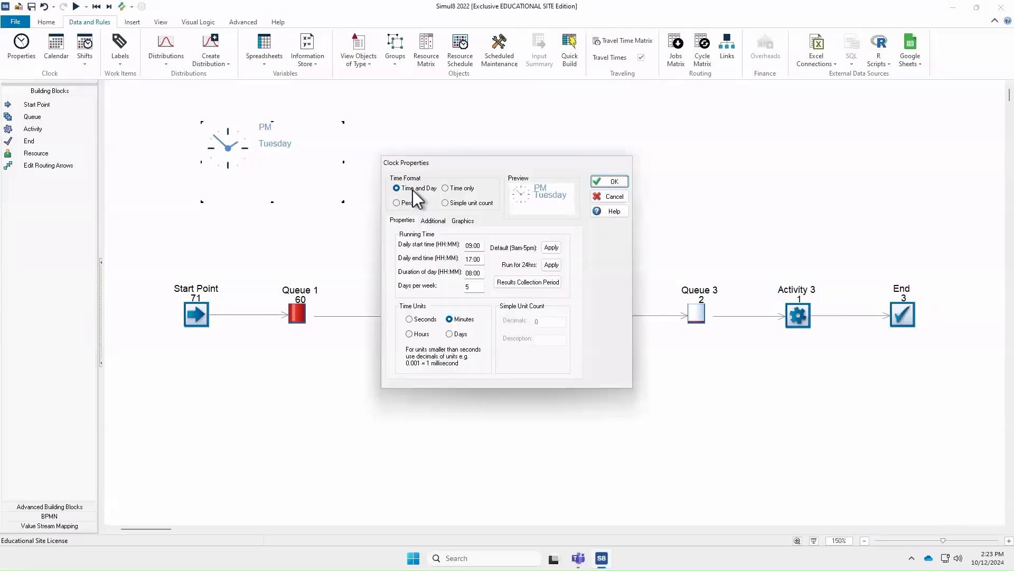
{"action": "left_click", "coordinate": [445, 203]}
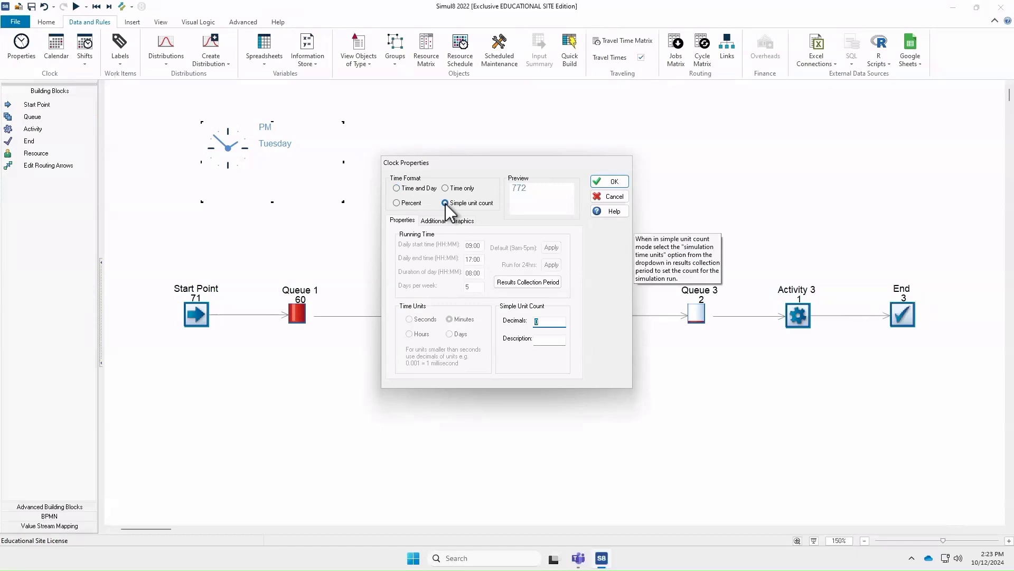
{"action": "left_click", "coordinate": [611, 182]}
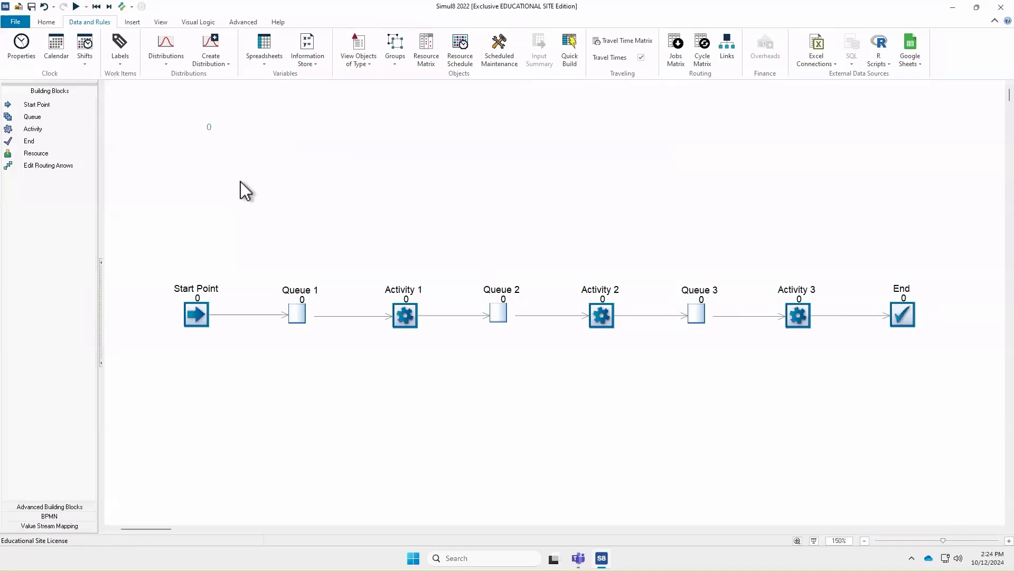
Step through the simulation and examine the label value and scheduled end of job for the work item in Activity 1
{"action": "left_click", "coordinate": [109, 7]}
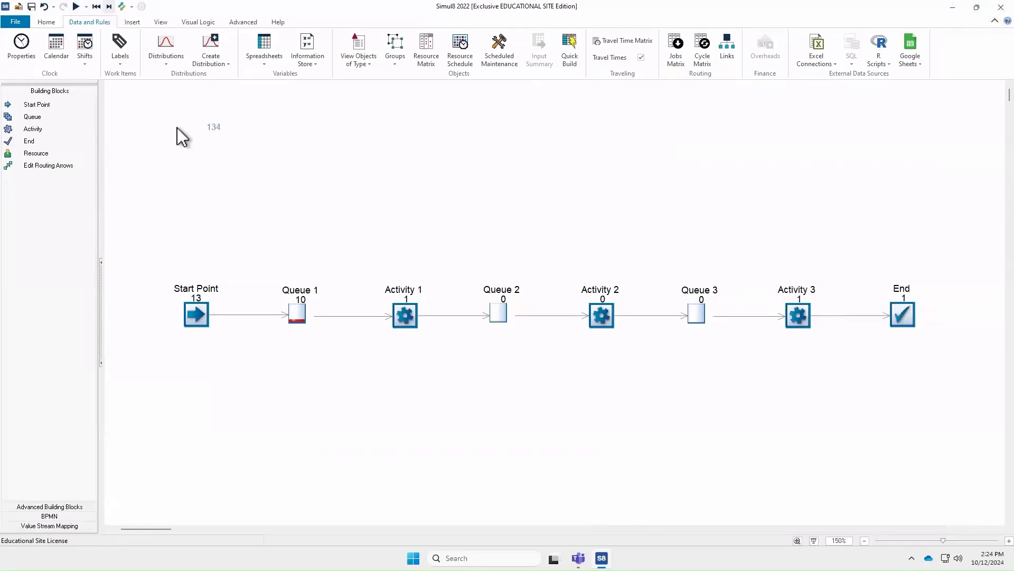
{"action": "left_click", "coordinate": [408, 316]}
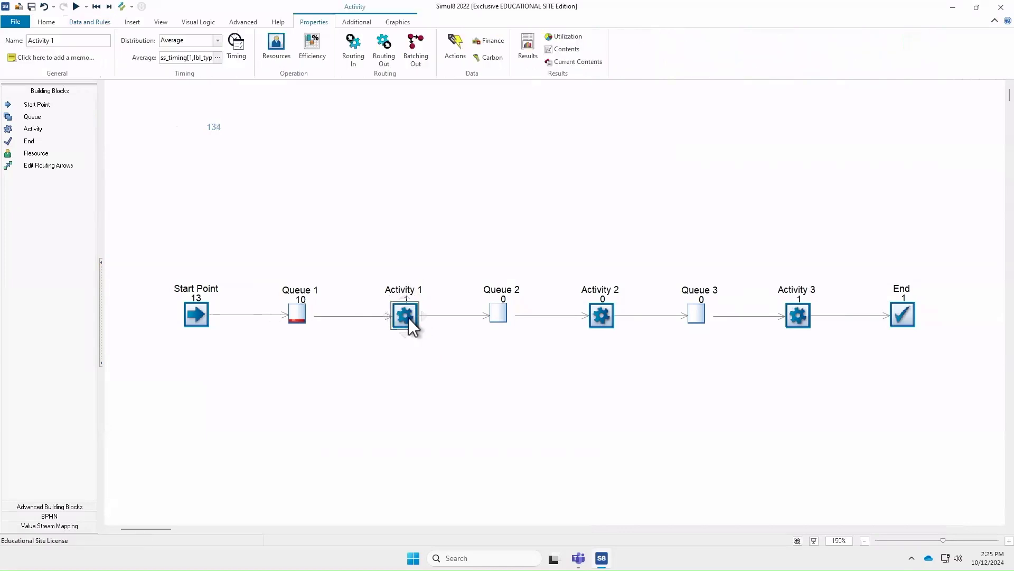
{"action": "left_click", "coordinate": [580, 62]}
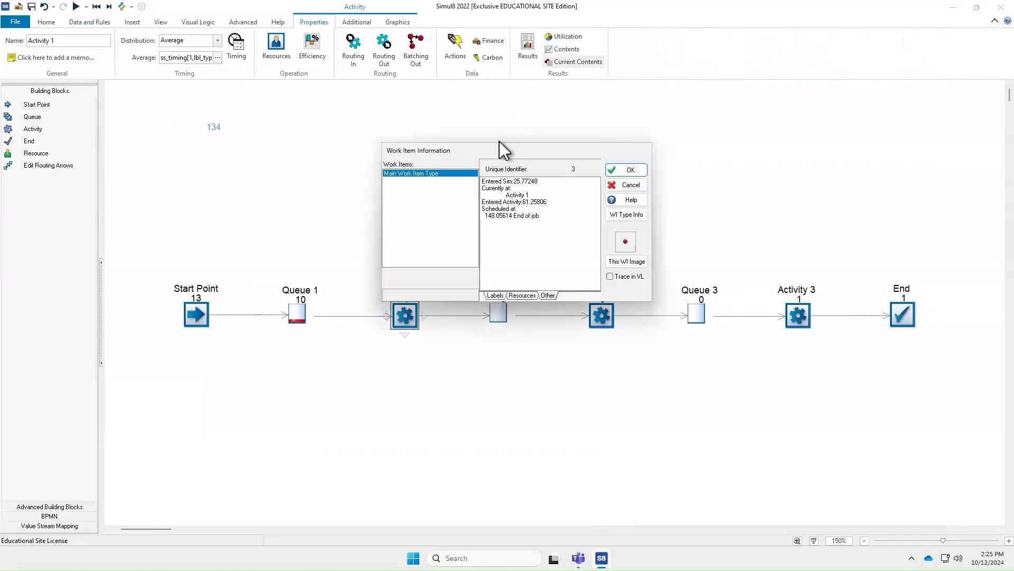
{"action": "left_click", "coordinate": [495, 296]}
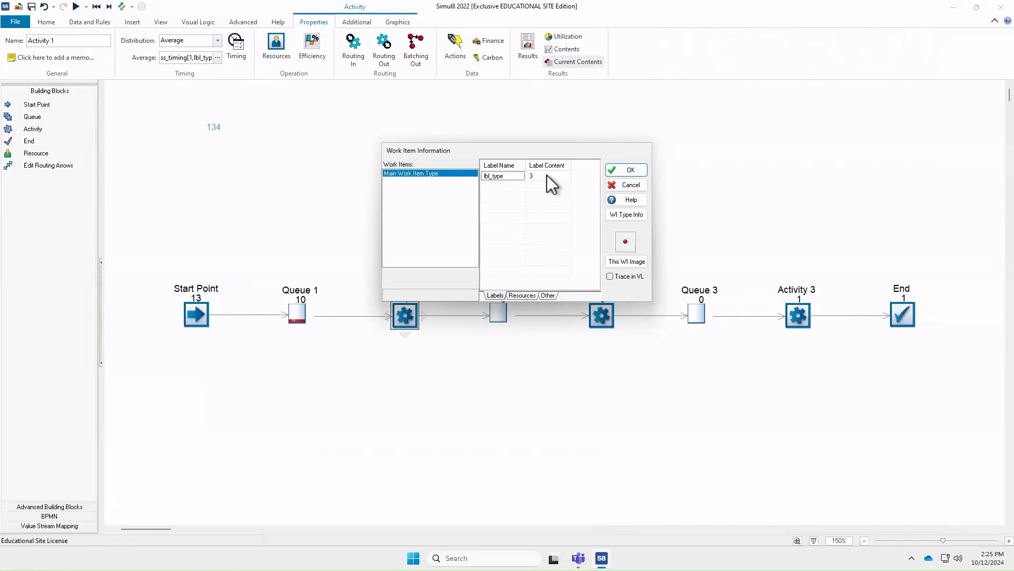
{"action": "left_click", "coordinate": [547, 296]}
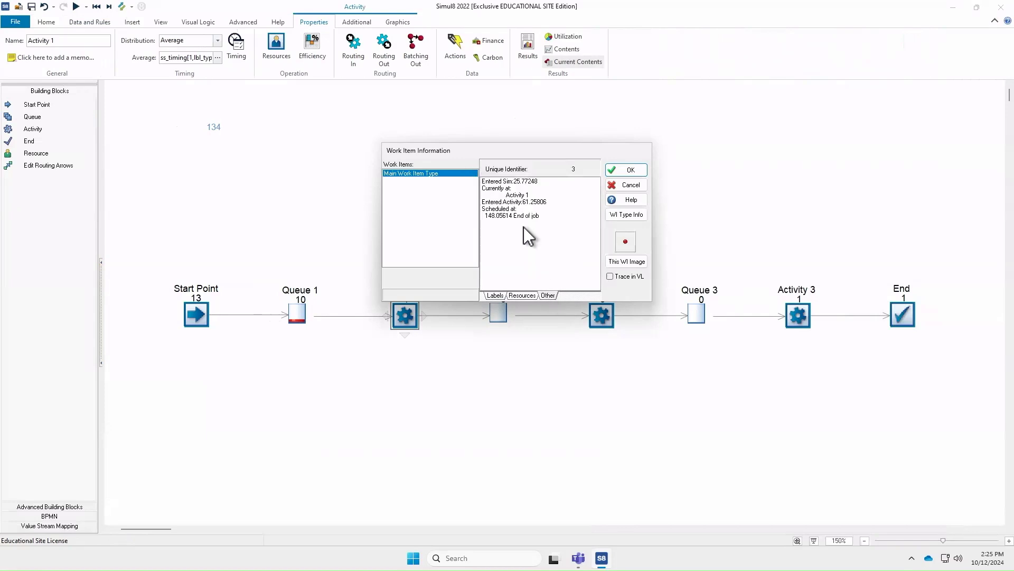